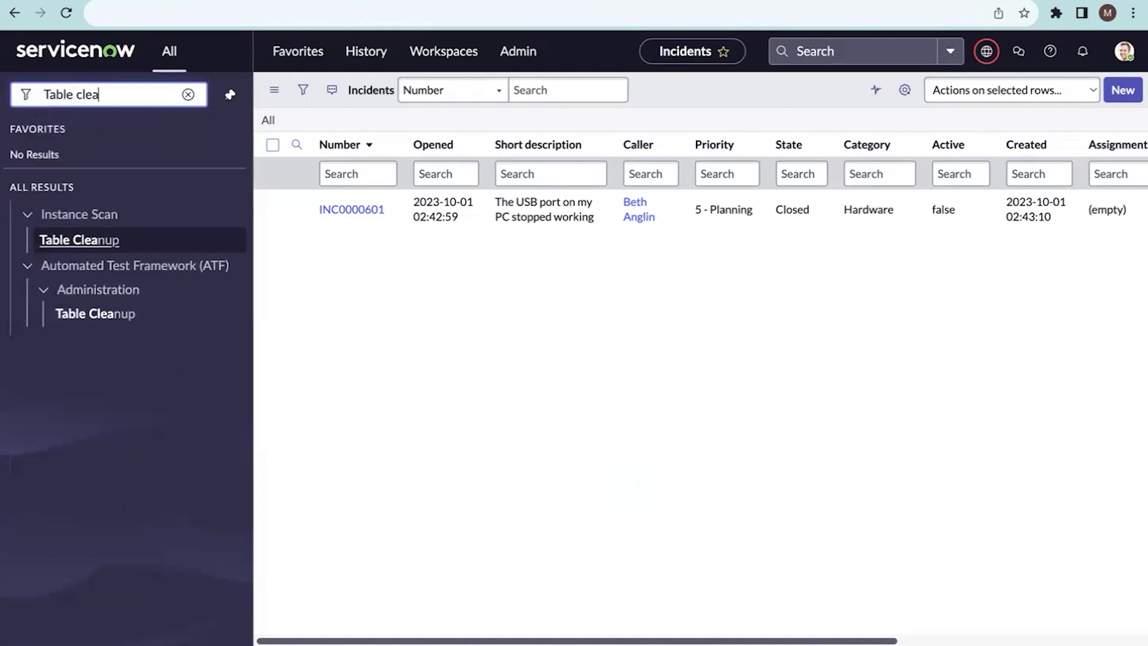
Show all Auto Flushes rules and search the Tablename column for 'Incident'
{"action": "left_click", "coordinate": [76, 242]}
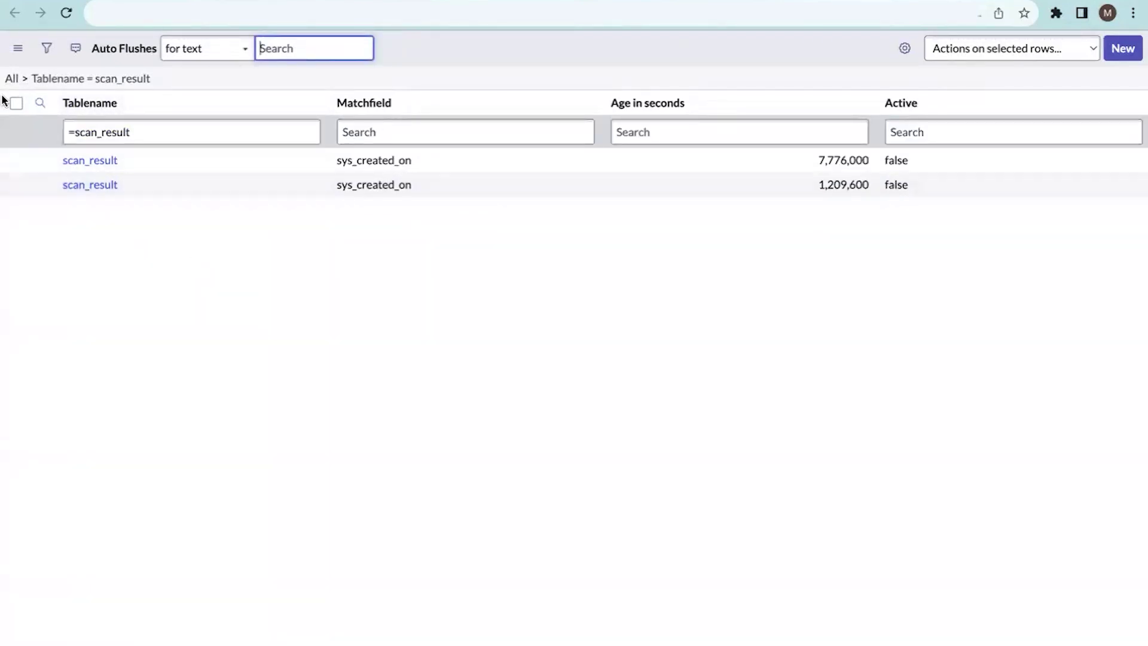
{"action": "left_click", "coordinate": [9, 78]}
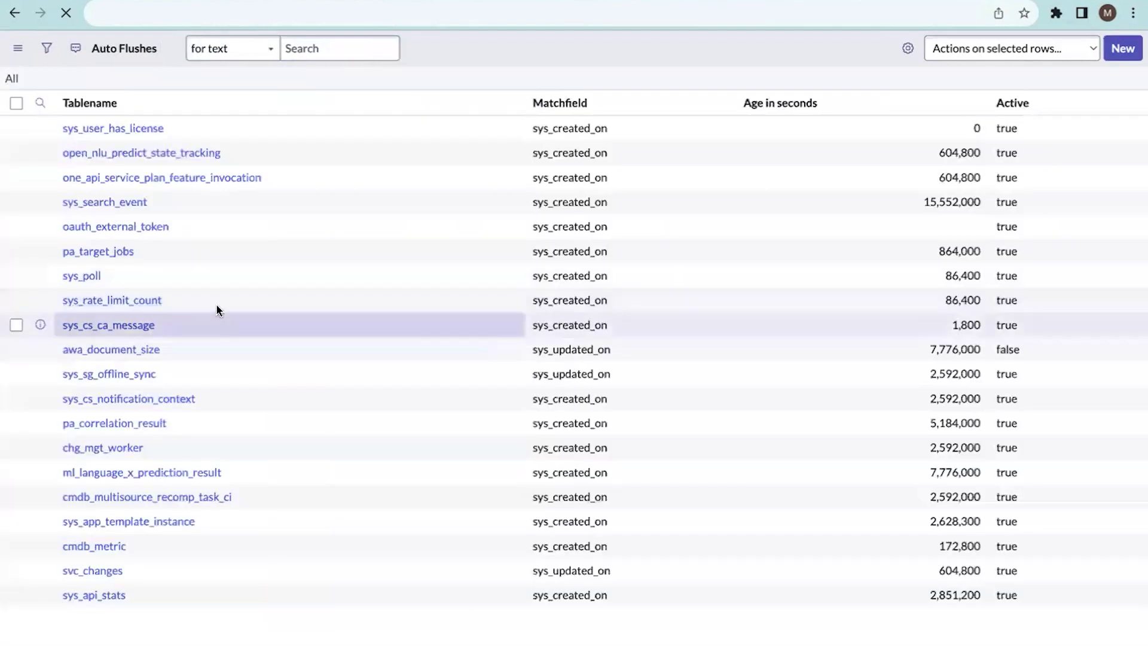
{"action": "left_click", "coordinate": [40, 102]}
{"action": "left_click", "coordinate": [153, 139]}
{"action": "type", "text": "I"}
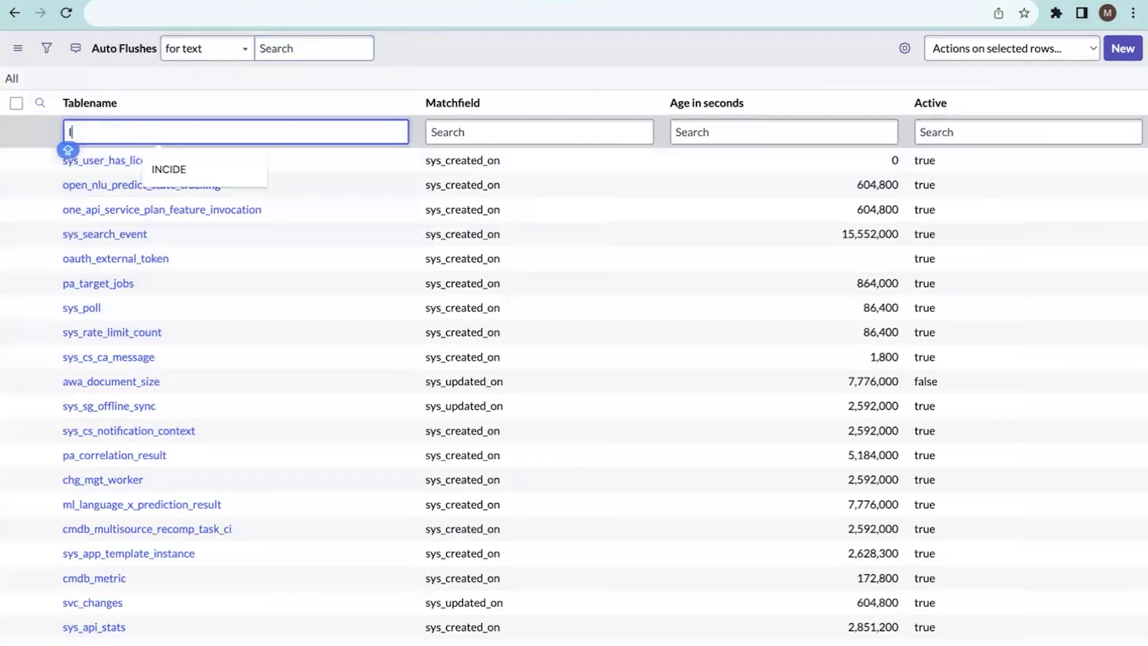
{"action": "type", "text": "ncident"}
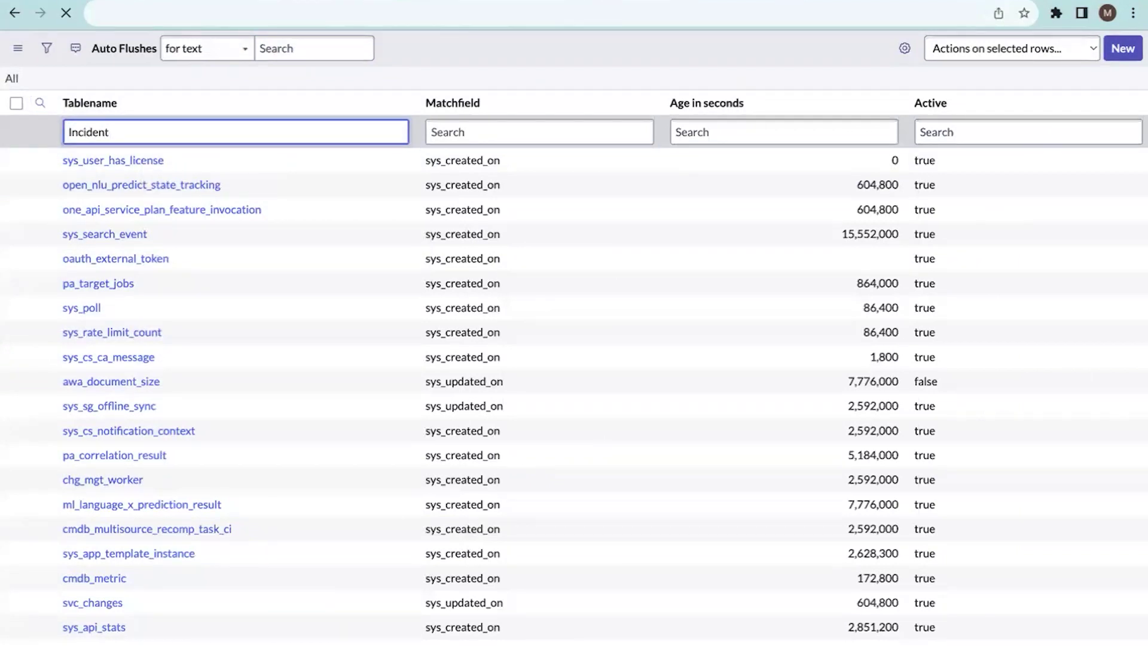
{"action": "key", "text": "Return"}
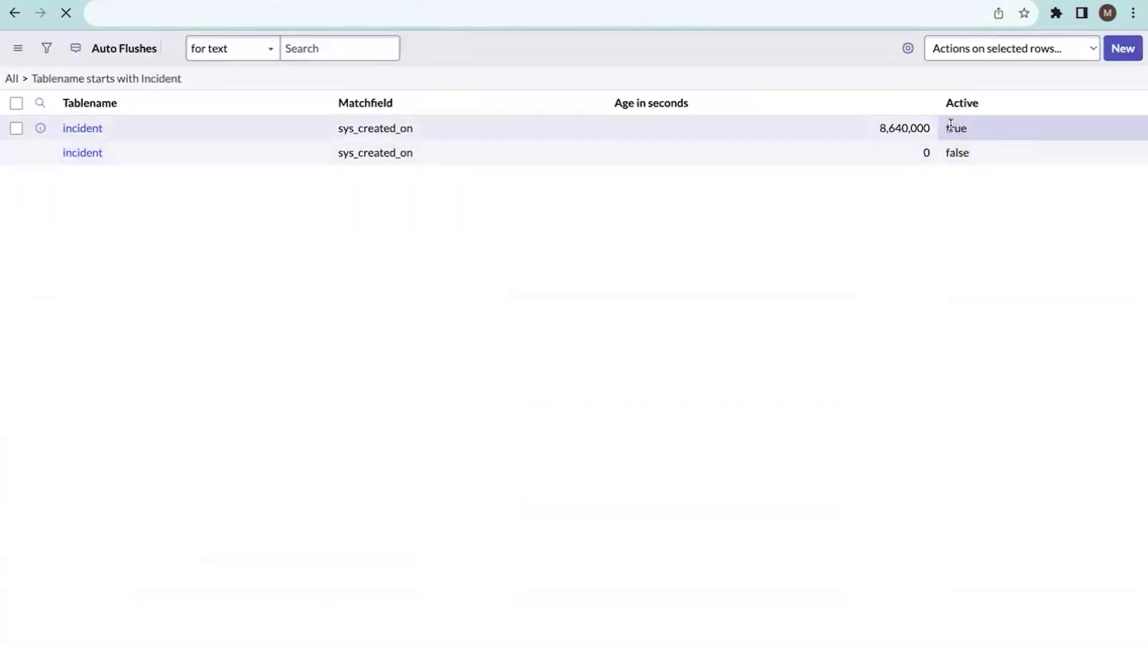
Open the first incident Auto Flush rule and review its 8,640,000-second age and table name
{"action": "left_click", "coordinate": [83, 162]}
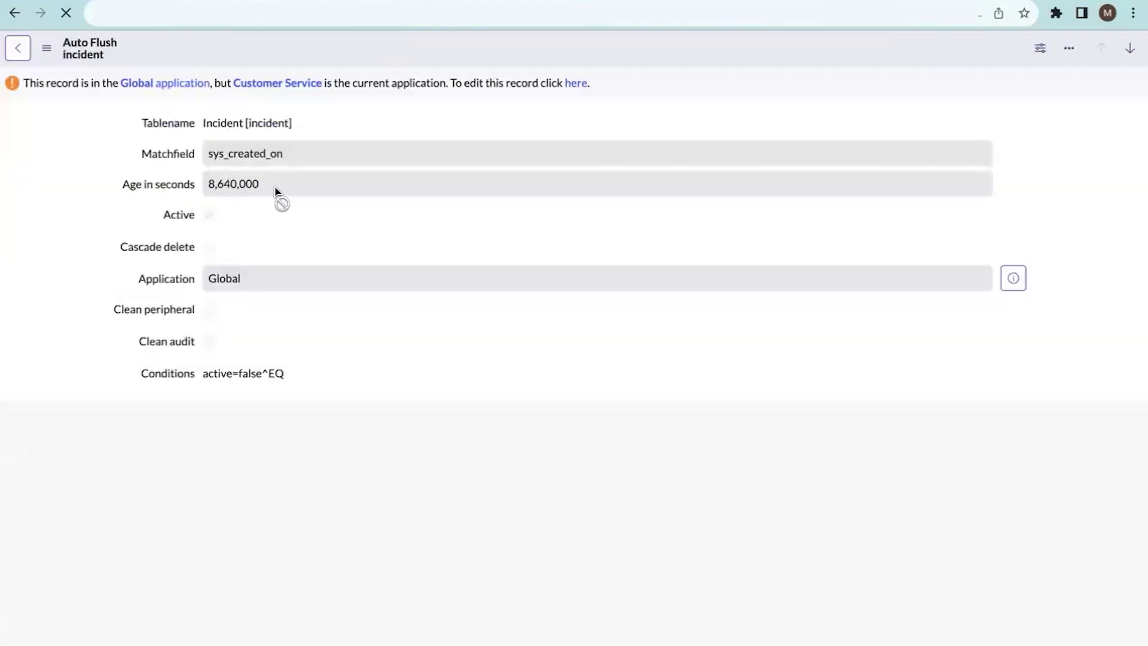
{"action": "left_click_drag", "start_coordinate": [302, 186], "coordinate": [199, 184]}
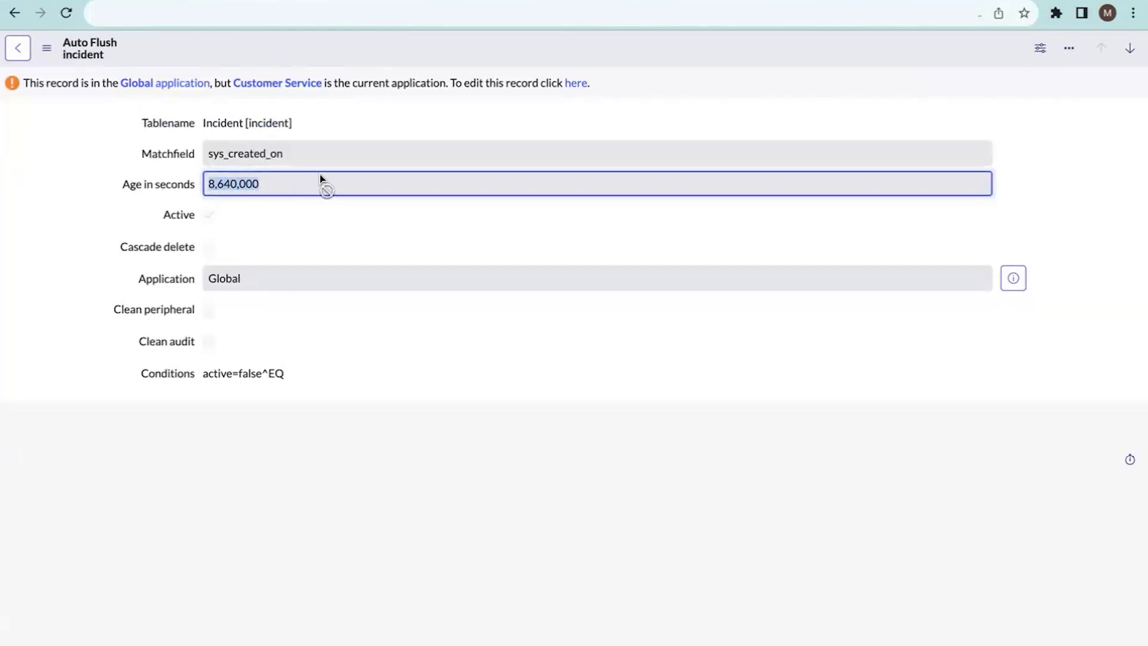
{"action": "double_click", "coordinate": [270, 123]}
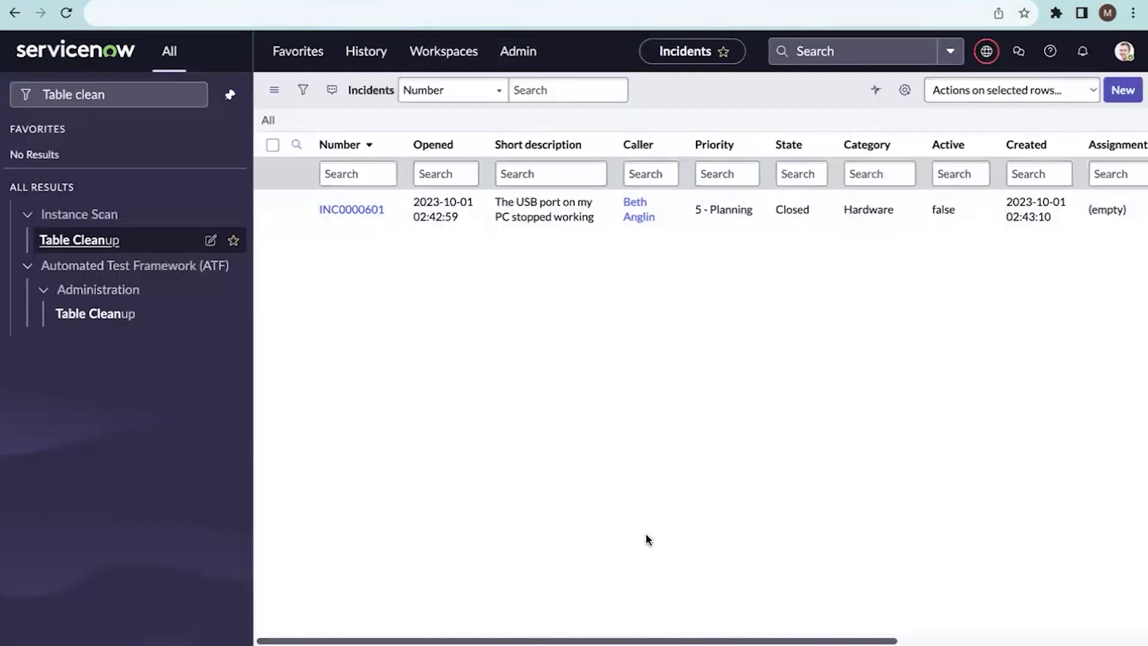
Scroll across the Incidents list to review its columns
{"action": "left_click_drag", "start_coordinate": [869, 640], "coordinate": [1008, 640]}
{"action": "scroll", "coordinate": [699, 389], "scroll_direction": "right", "scroll_amount": 3}
{"action": "scroll", "coordinate": [700, 389], "scroll_direction": "left", "scroll_amount": 6}
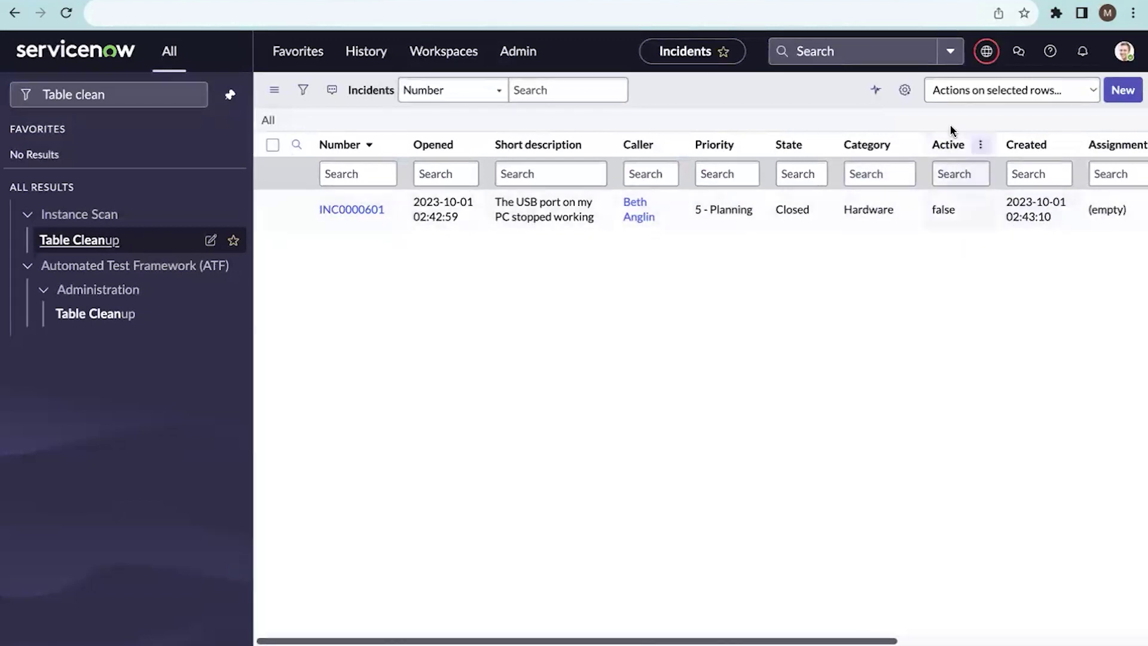
{"action": "mouse_move", "coordinate": [1043, 212]}
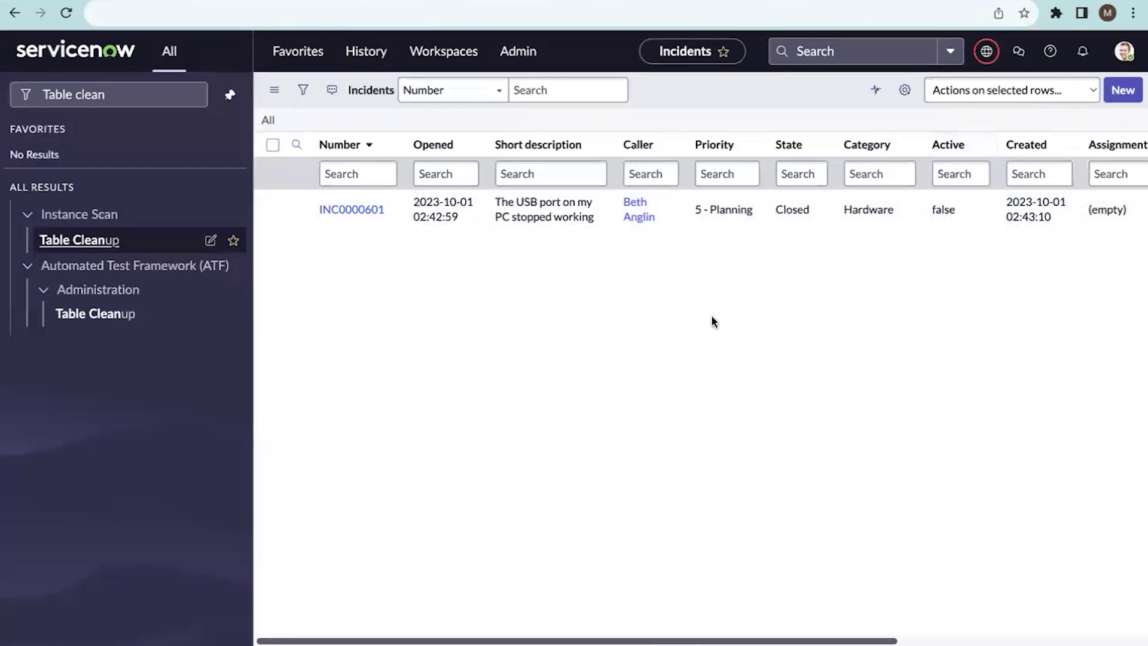
{"action": "left_click_drag", "start_coordinate": [837, 641], "coordinate": [538, 640]}
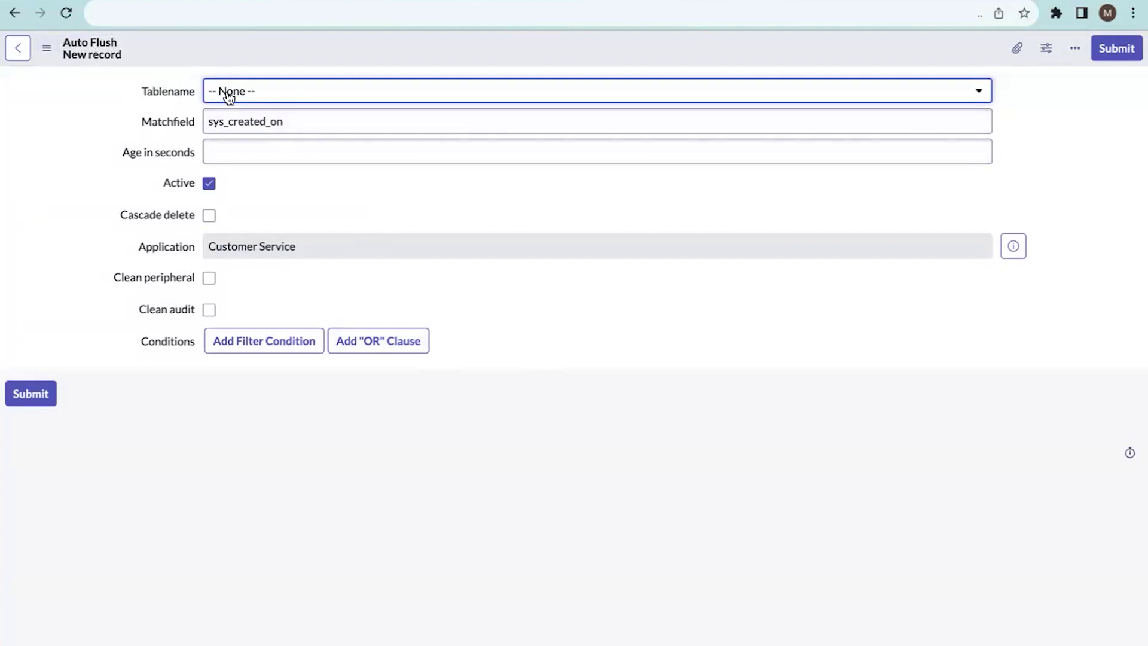
Set the new record's Tablename to Case [sn_customerservice_case]
{"action": "left_click", "coordinate": [250, 97]}
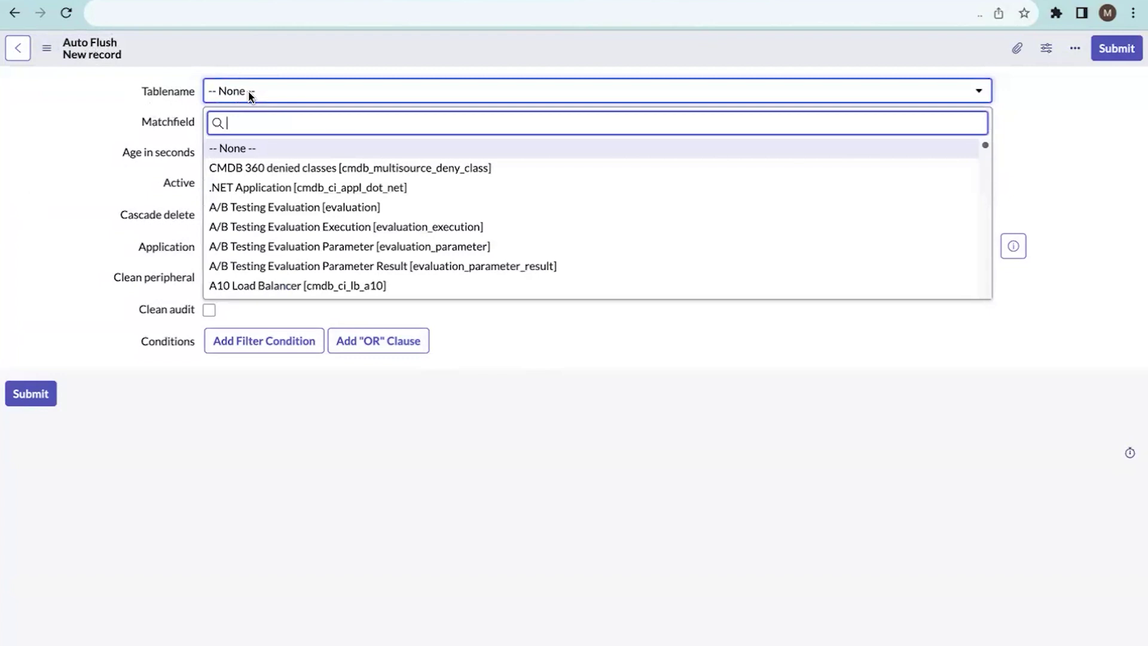
{"action": "type", "text": "Case"}
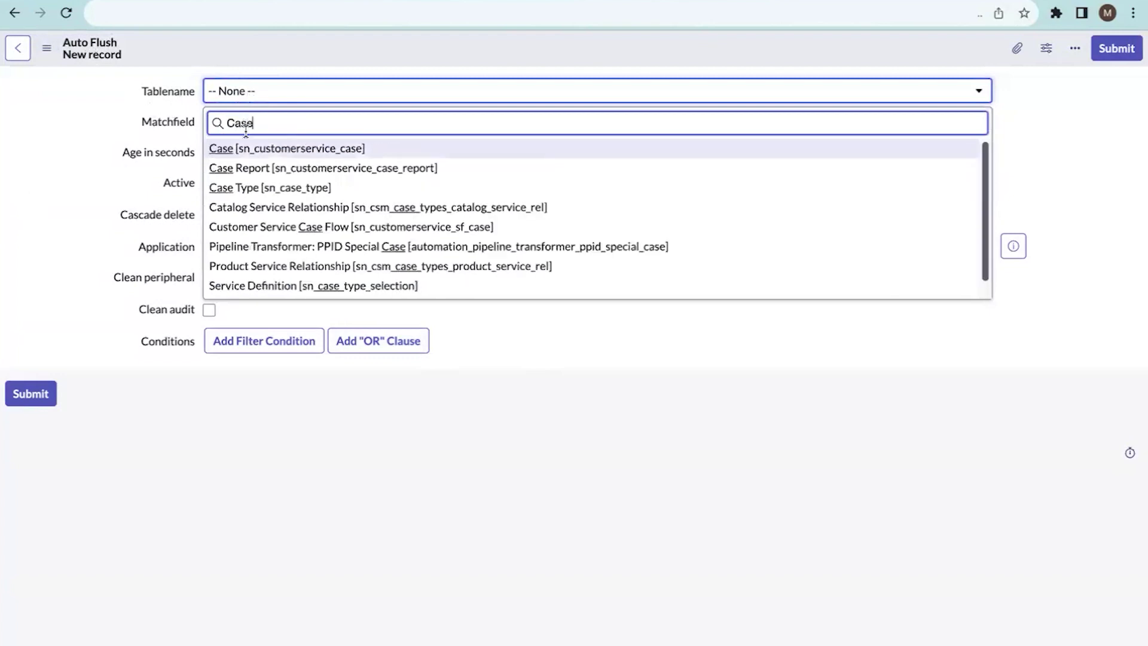
{"action": "left_click", "coordinate": [248, 149]}
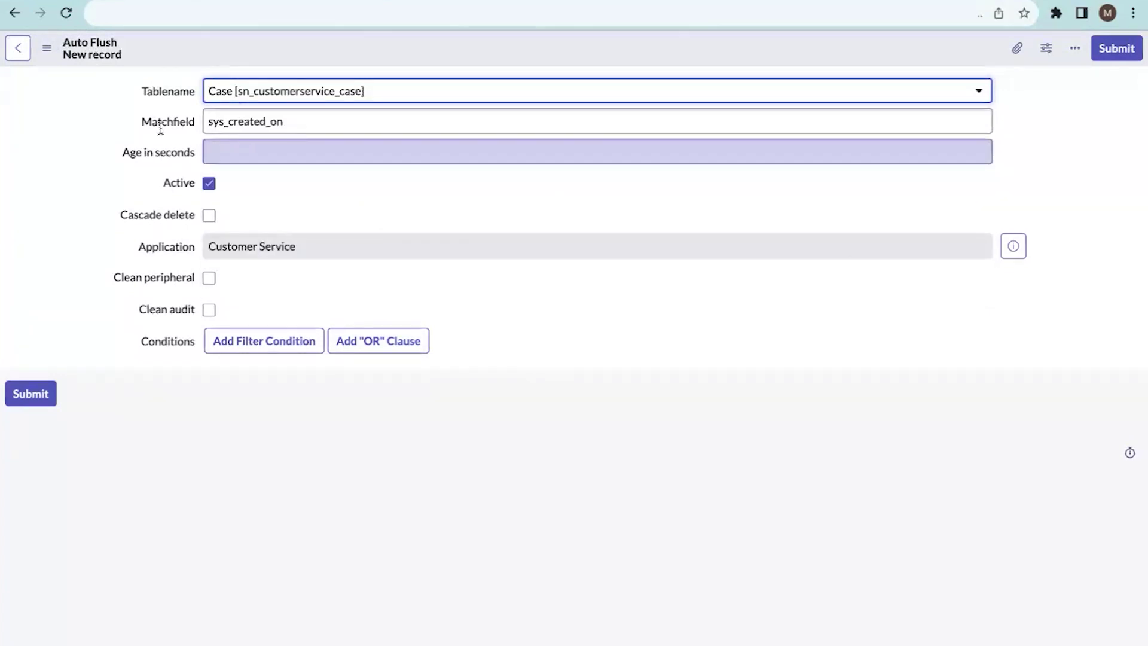
Check the Matchfield value, leaving it as sys_created_on
{"action": "left_click_drag", "start_coordinate": [299, 121], "coordinate": [177, 126]}
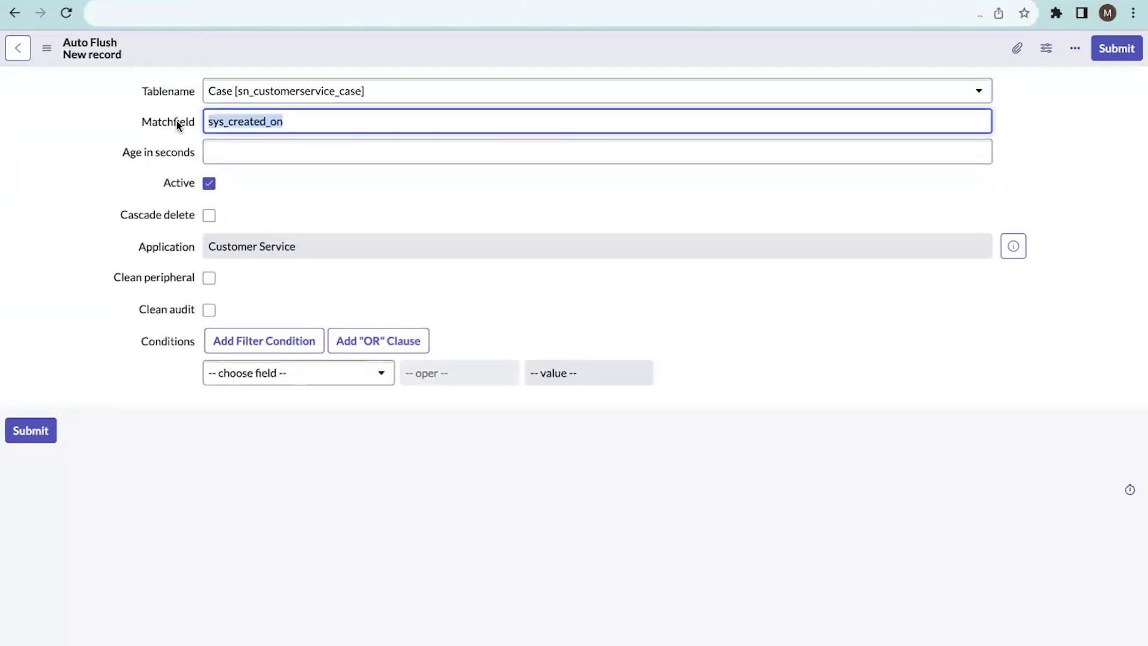
{"action": "left_click", "coordinate": [296, 117]}
{"action": "left_click_drag", "start_coordinate": [297, 117], "coordinate": [201, 123]}
{"action": "left_click", "coordinate": [285, 121]}
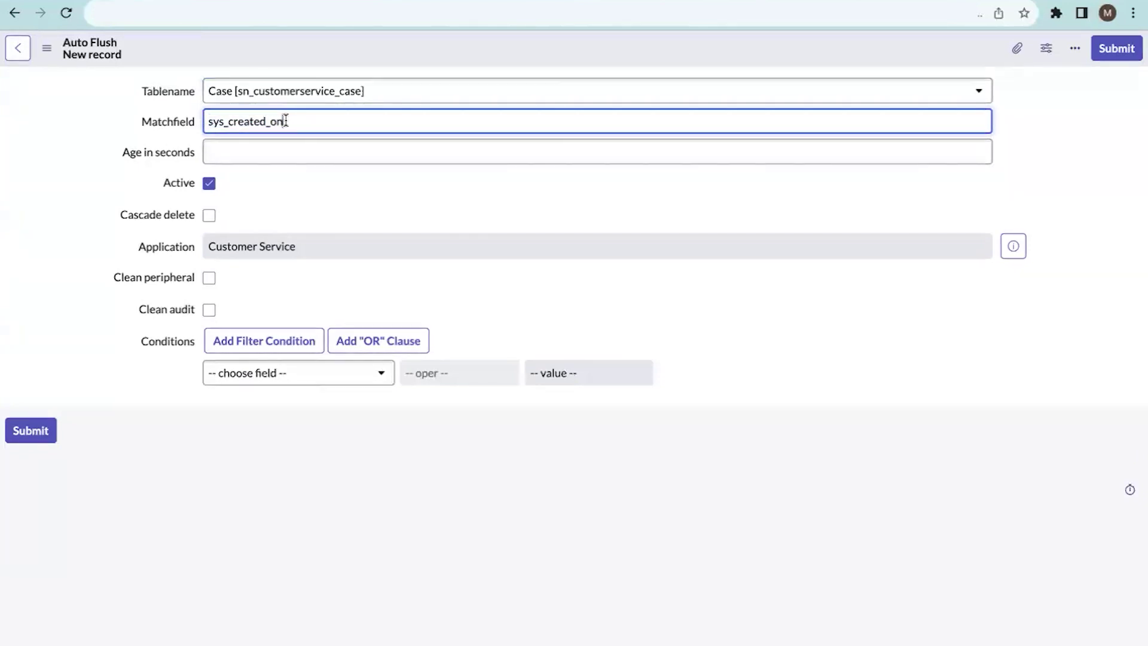
{"action": "left_click_drag", "start_coordinate": [286, 121], "coordinate": [204, 122]}
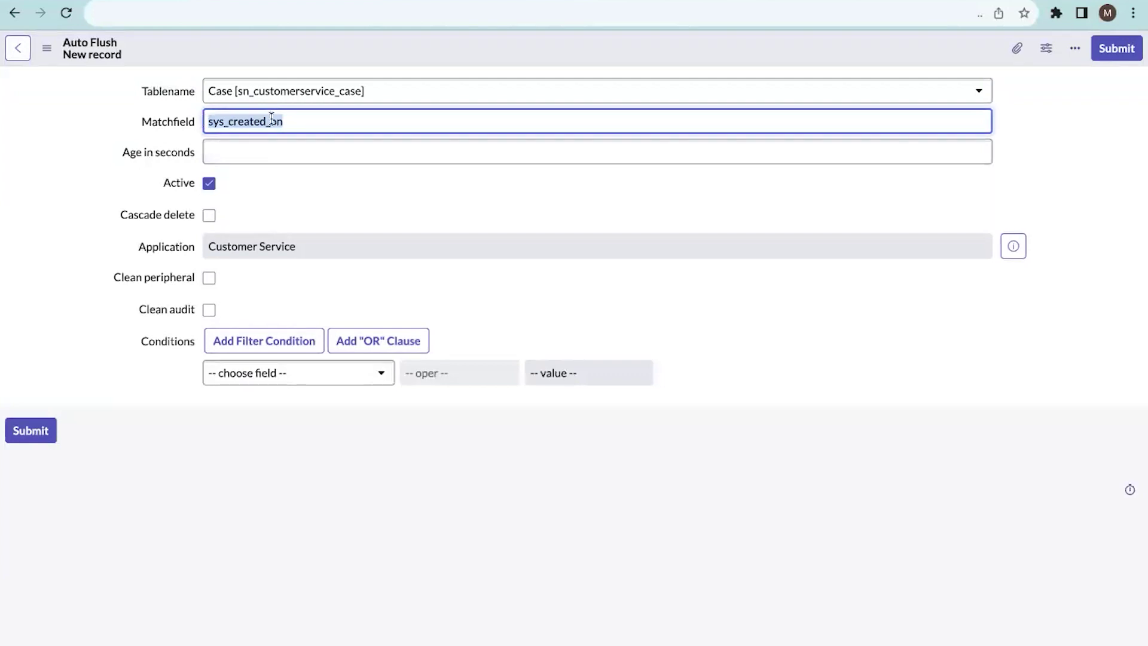
{"action": "left_click", "coordinate": [297, 121]}
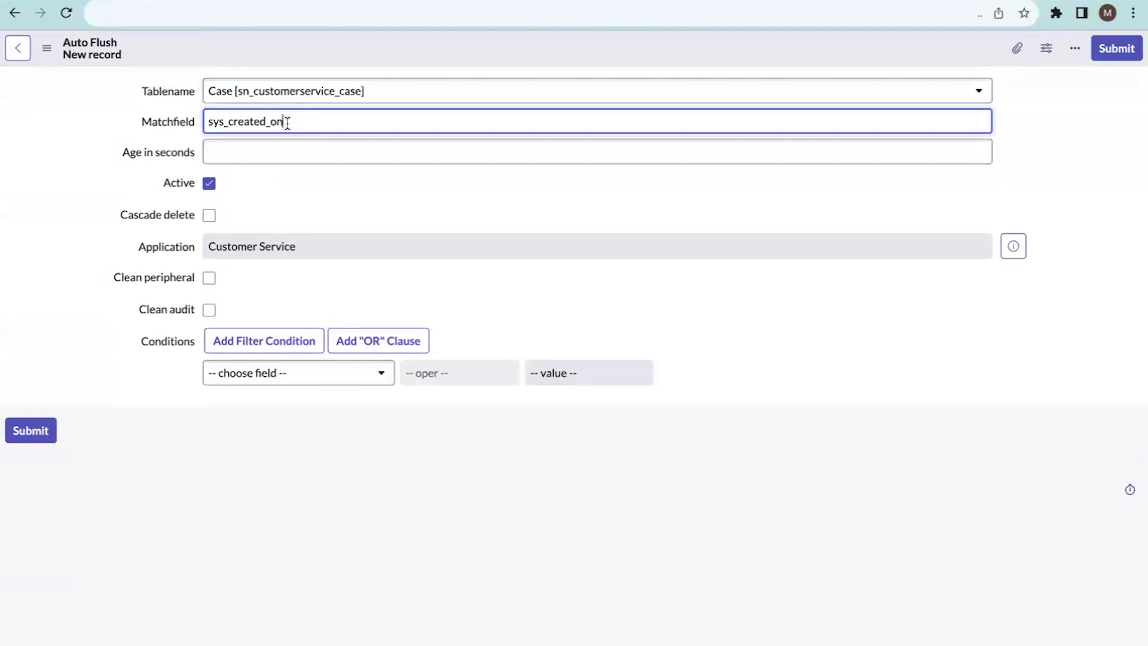
{"action": "double_click", "coordinate": [269, 123]}
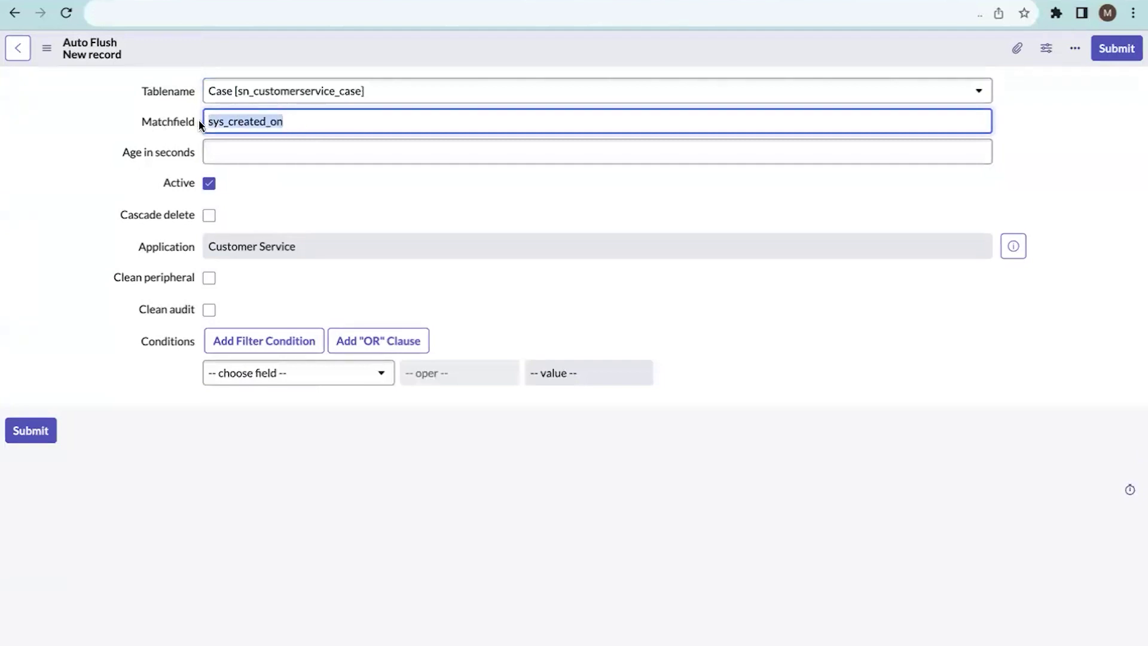
Set Age in seconds to 8640000, leaving Cascade delete unchecked after toggling it
{"action": "left_click", "coordinate": [238, 154]}
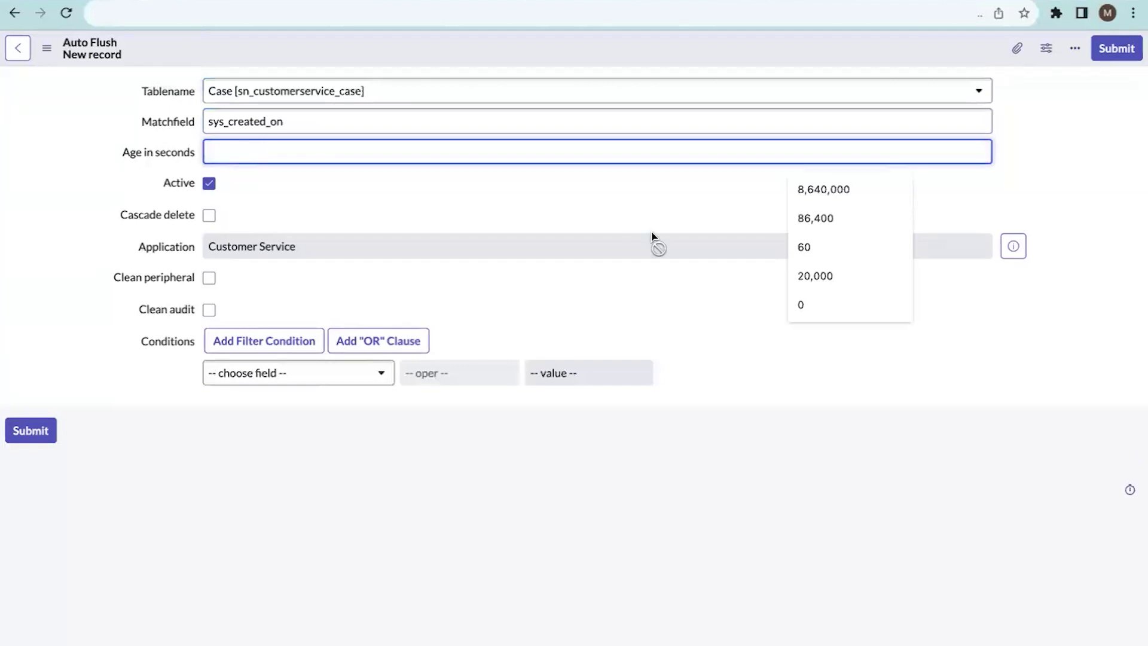
{"action": "left_click", "coordinate": [823, 302]}
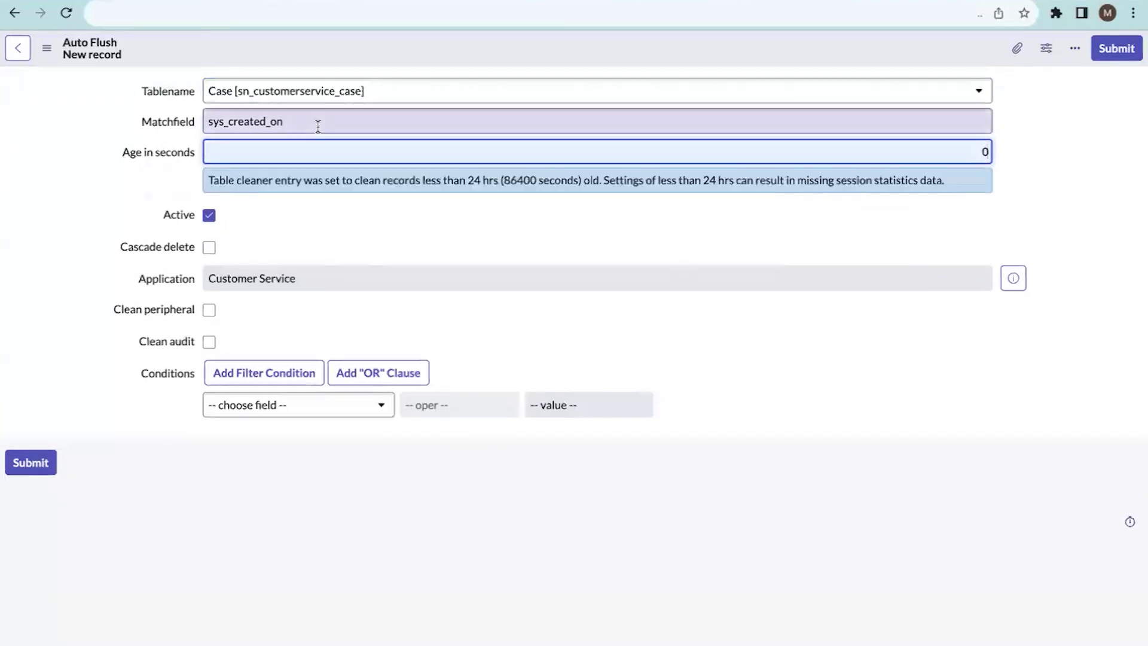
{"action": "left_click", "coordinate": [946, 153]}
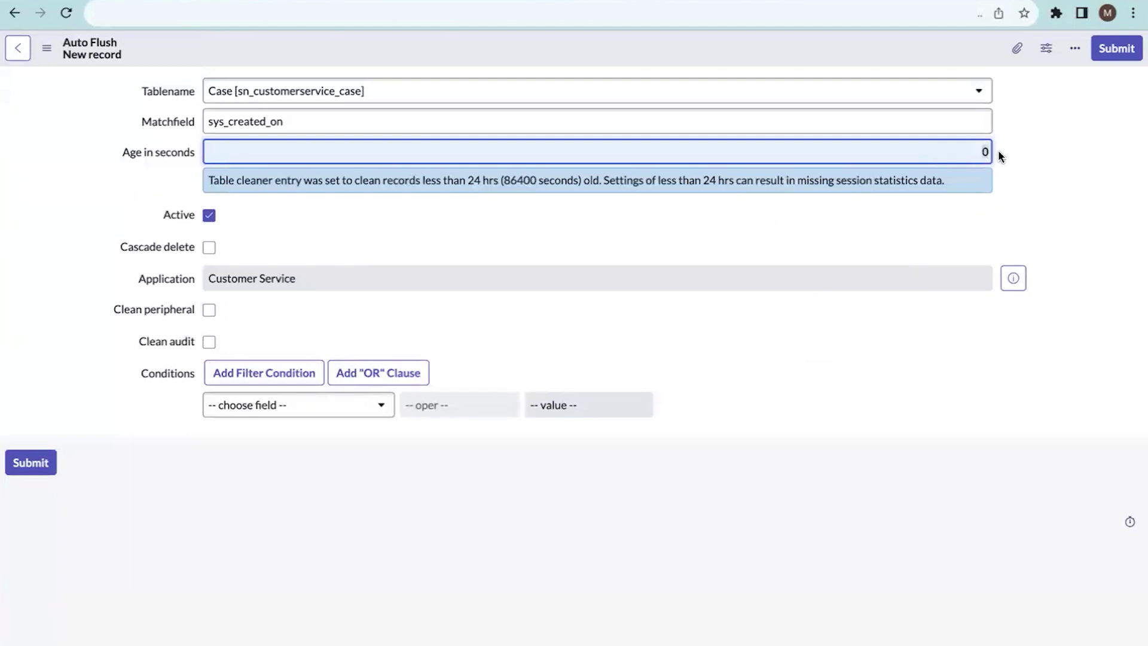
{"action": "left_click", "coordinate": [920, 153]}
{"action": "key", "text": "BackSpace"}
{"action": "type", "text": "8"}
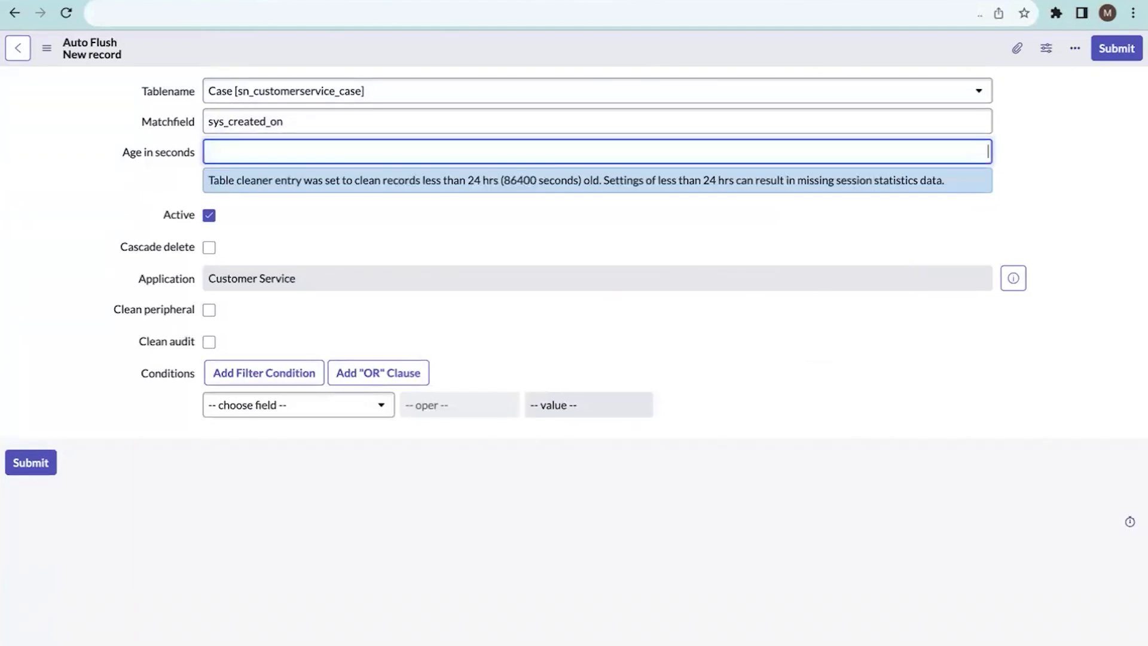
{"action": "type", "text": "6"}
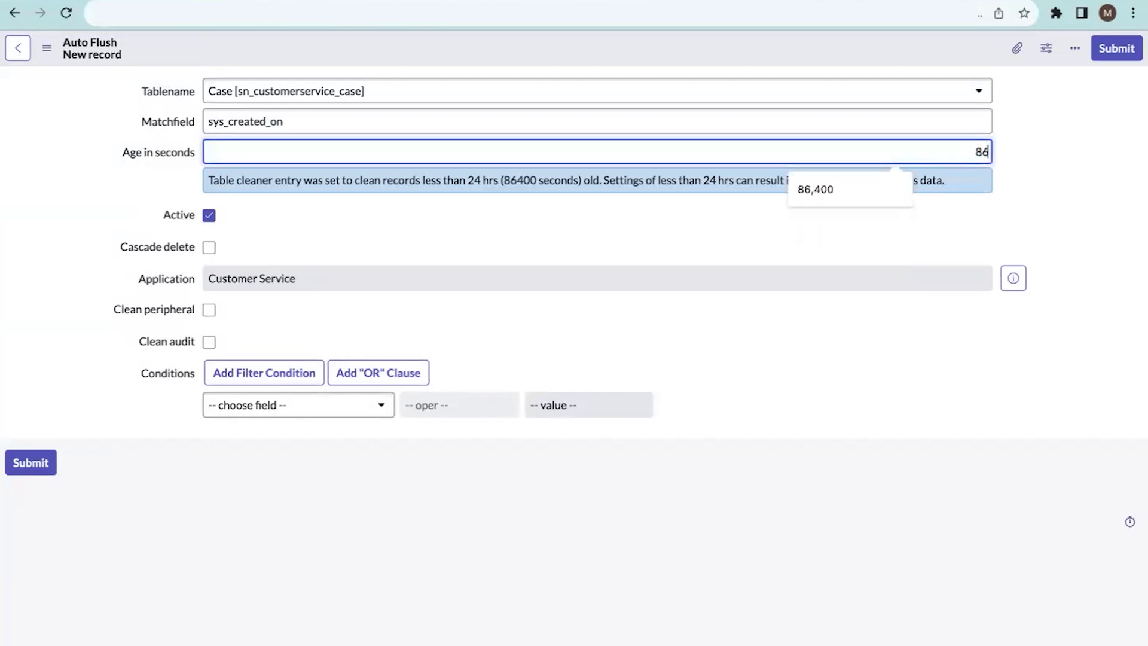
{"action": "type", "text": "40000"}
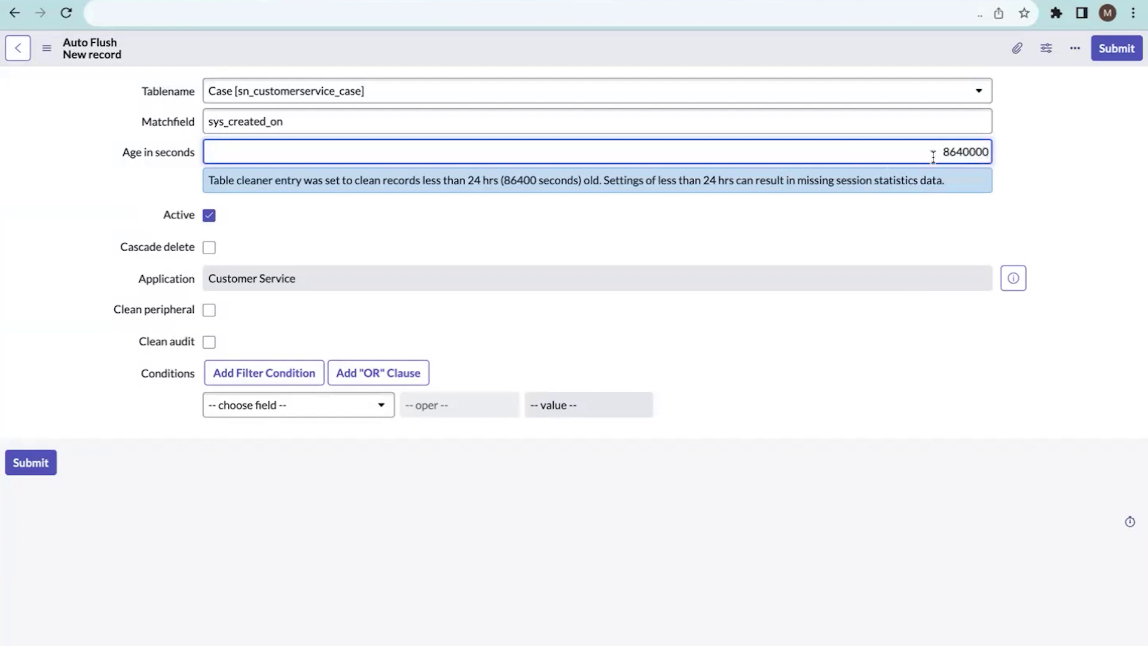
{"action": "left_click_drag", "start_coordinate": [935, 153], "coordinate": [991, 149]}
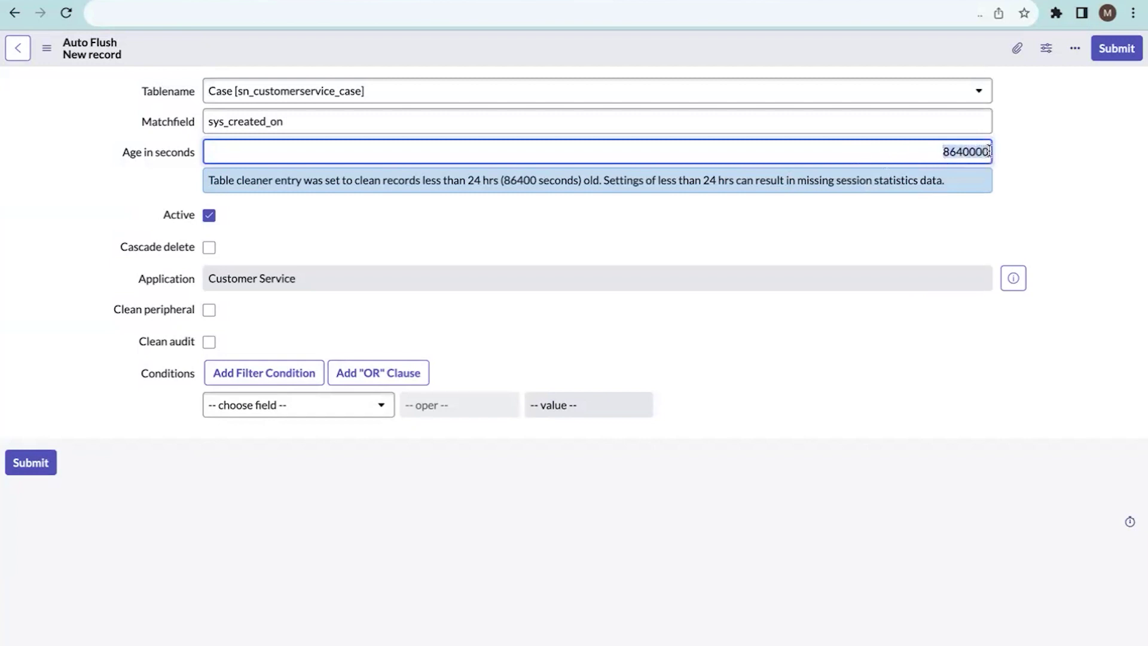
{"action": "left_click", "coordinate": [949, 151]}
{"action": "left_click_drag", "start_coordinate": [928, 151], "coordinate": [995, 149]}
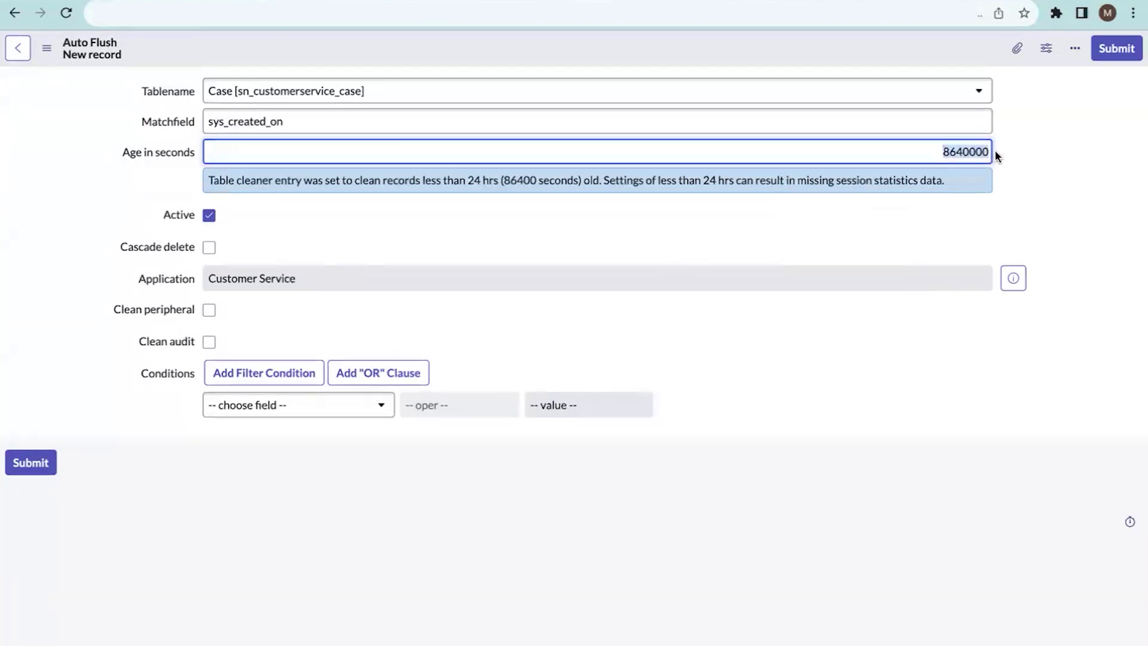
{"action": "left_click", "coordinate": [209, 249]}
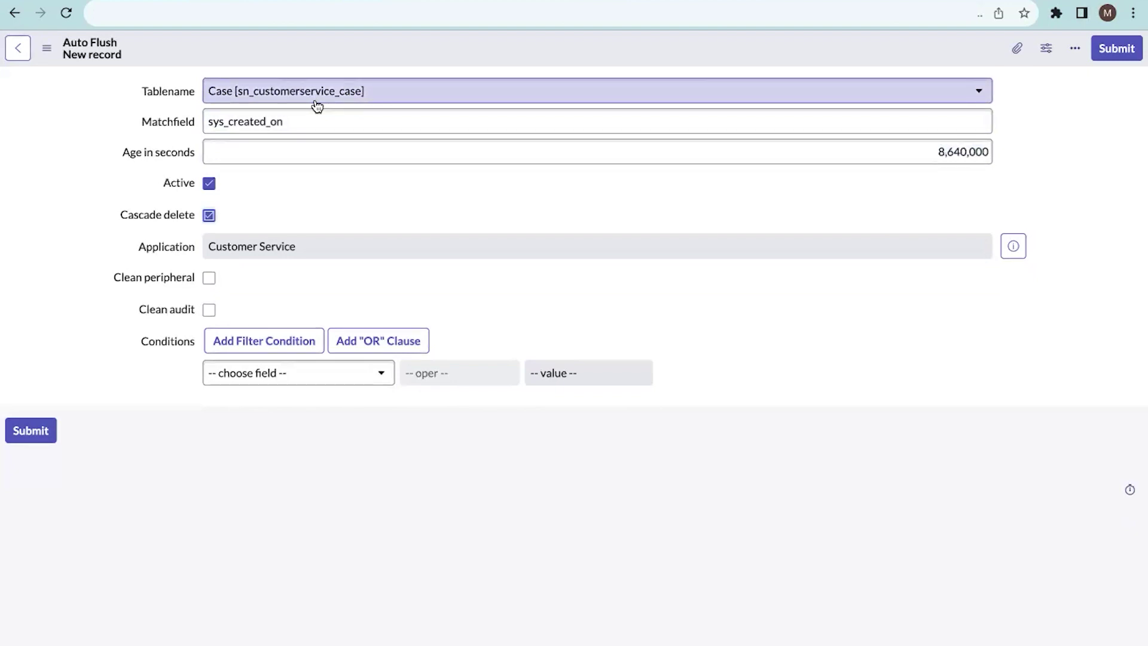
{"action": "left_click", "coordinate": [209, 215]}
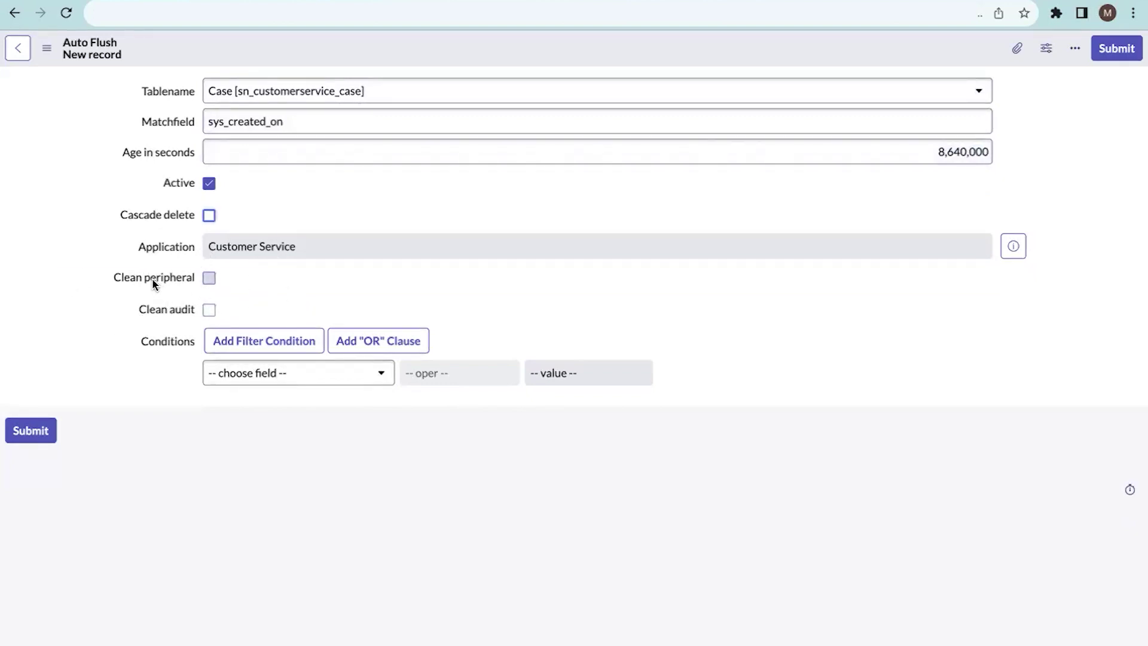
Switch on Clean peripheral, Clean audit and Cascade delete
{"action": "mouse_move", "coordinate": [152, 278]}
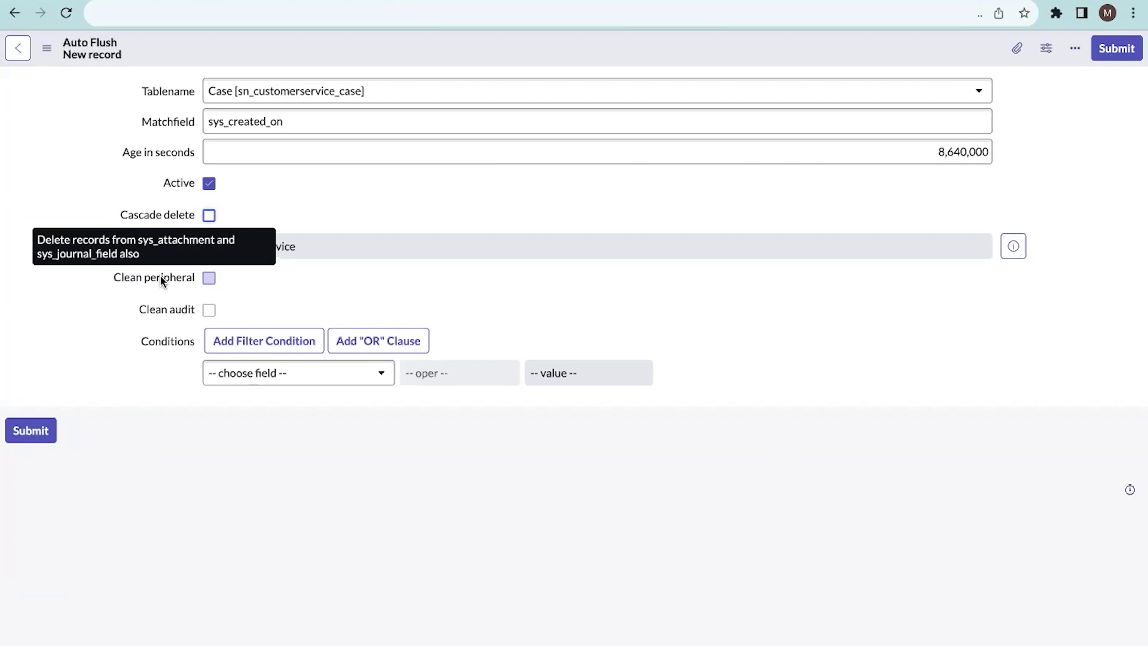
{"action": "left_click", "coordinate": [209, 278]}
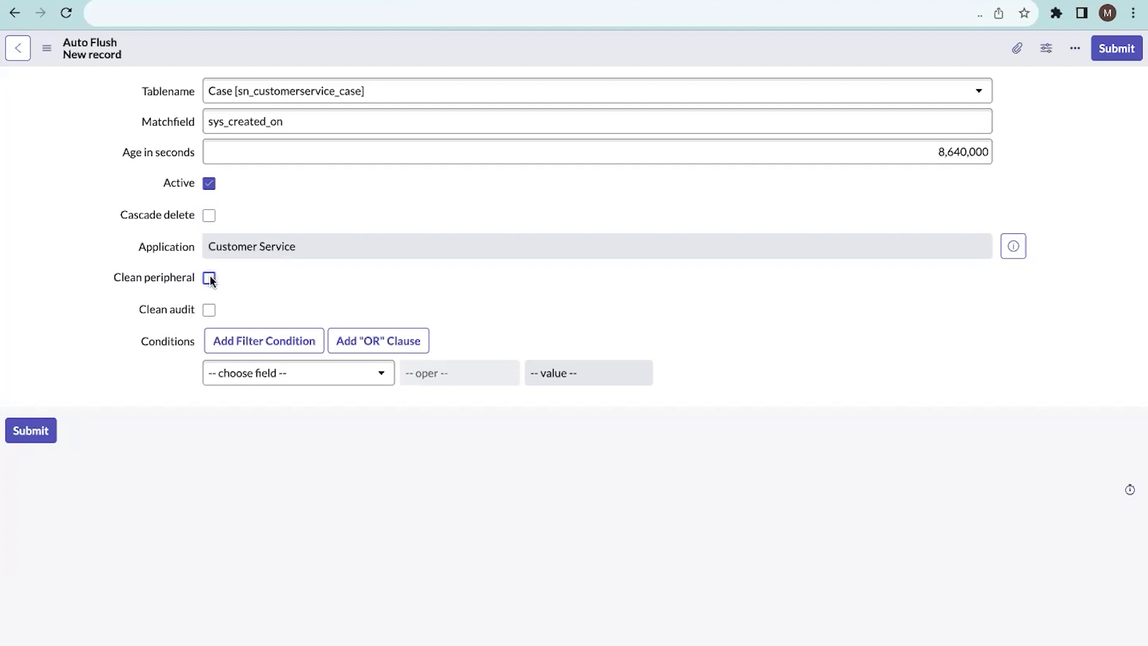
{"action": "mouse_move", "coordinate": [172, 312]}
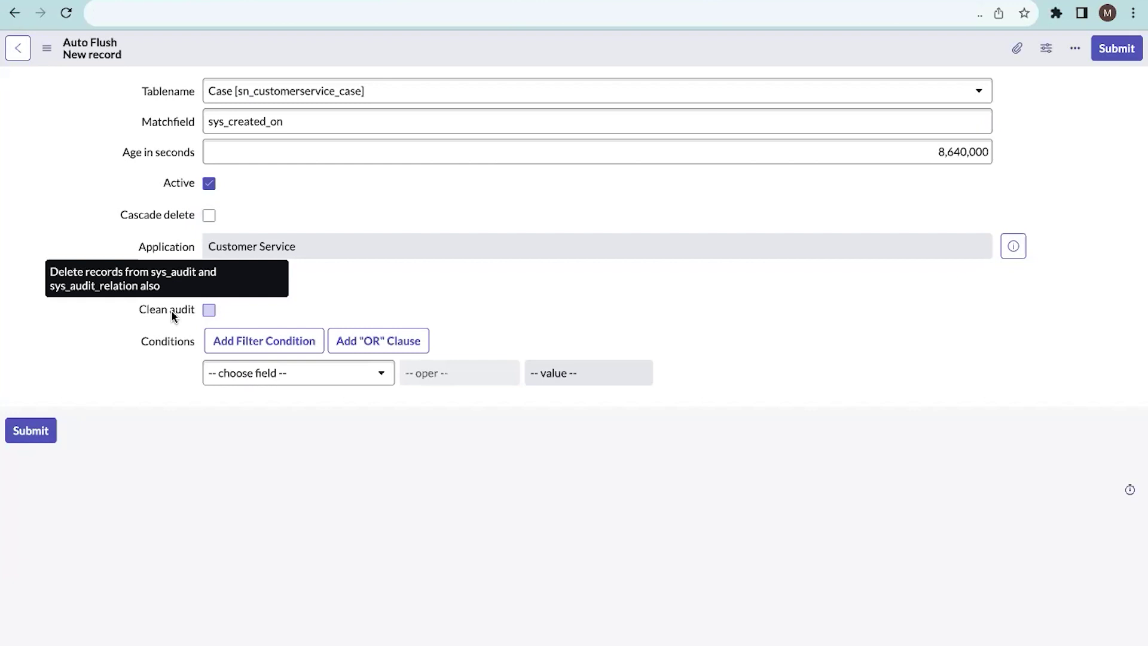
{"action": "left_click", "coordinate": [209, 310]}
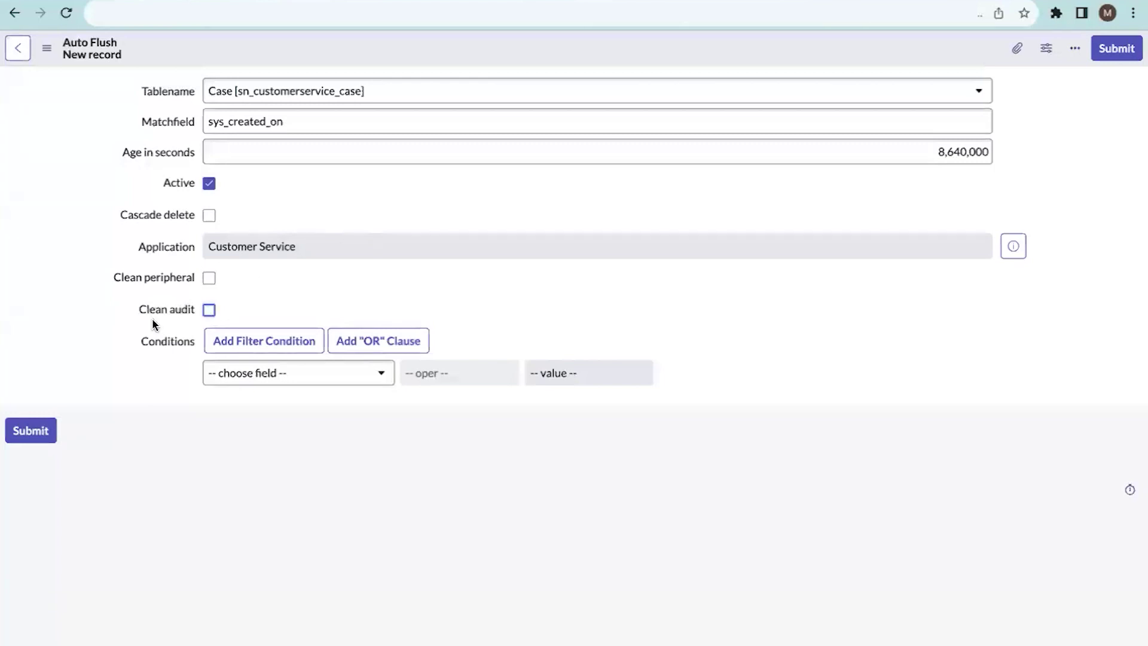
{"action": "left_click", "coordinate": [210, 282]}
{"action": "left_click", "coordinate": [210, 309]}
{"action": "left_click", "coordinate": [211, 215]}
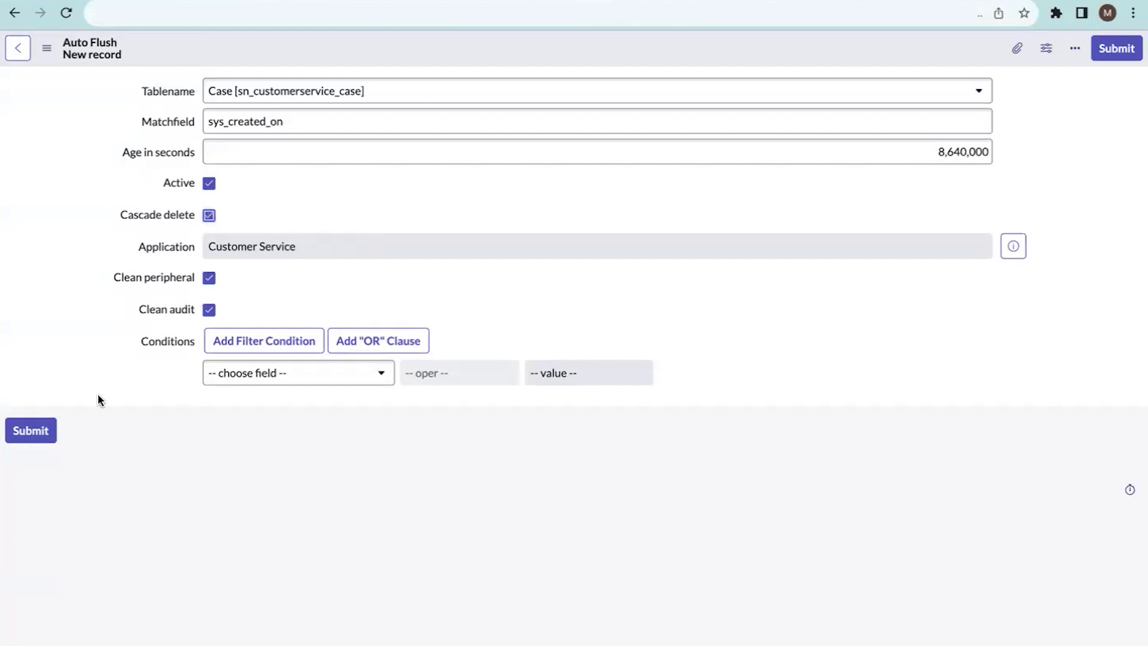
{"action": "left_click", "coordinate": [296, 375]}
Add the condition Active is false and save the Auto Flush record
{"action": "type", "text": "ac"}
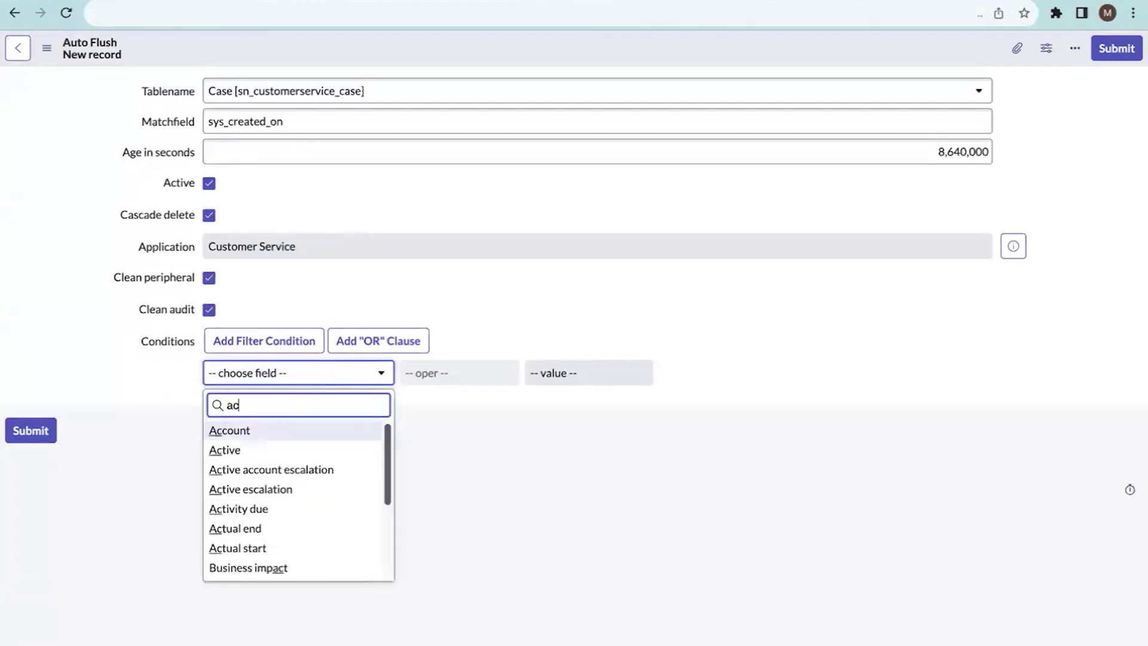
{"action": "type", "text": "tive"}
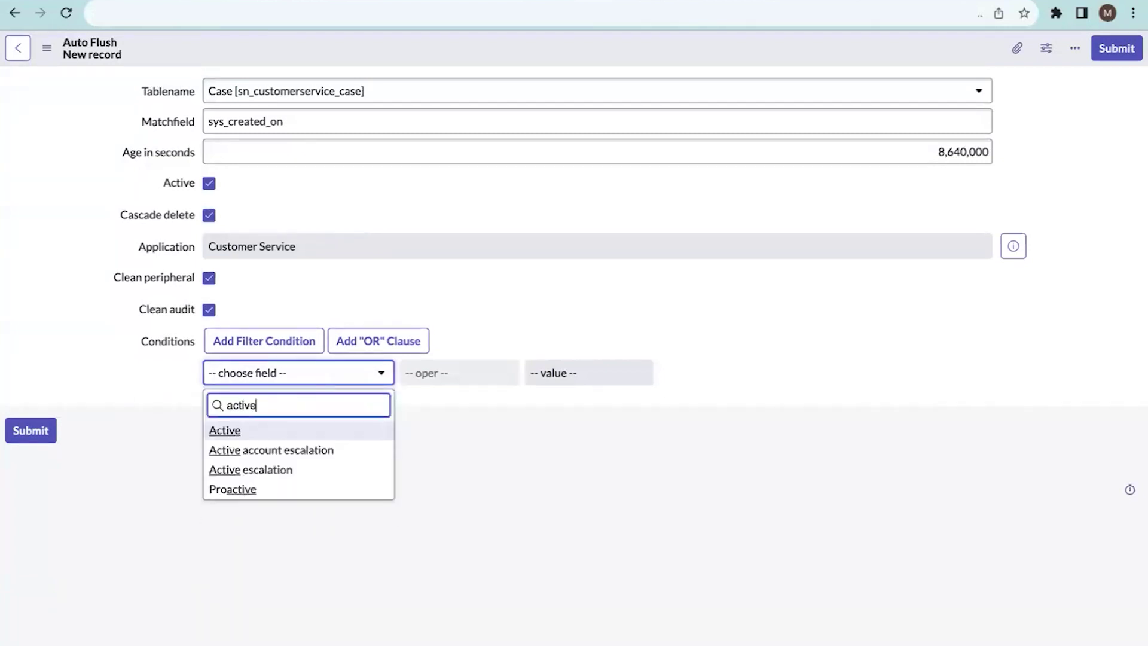
{"action": "left_click", "coordinate": [296, 432]}
{"action": "left_click", "coordinate": [569, 381]}
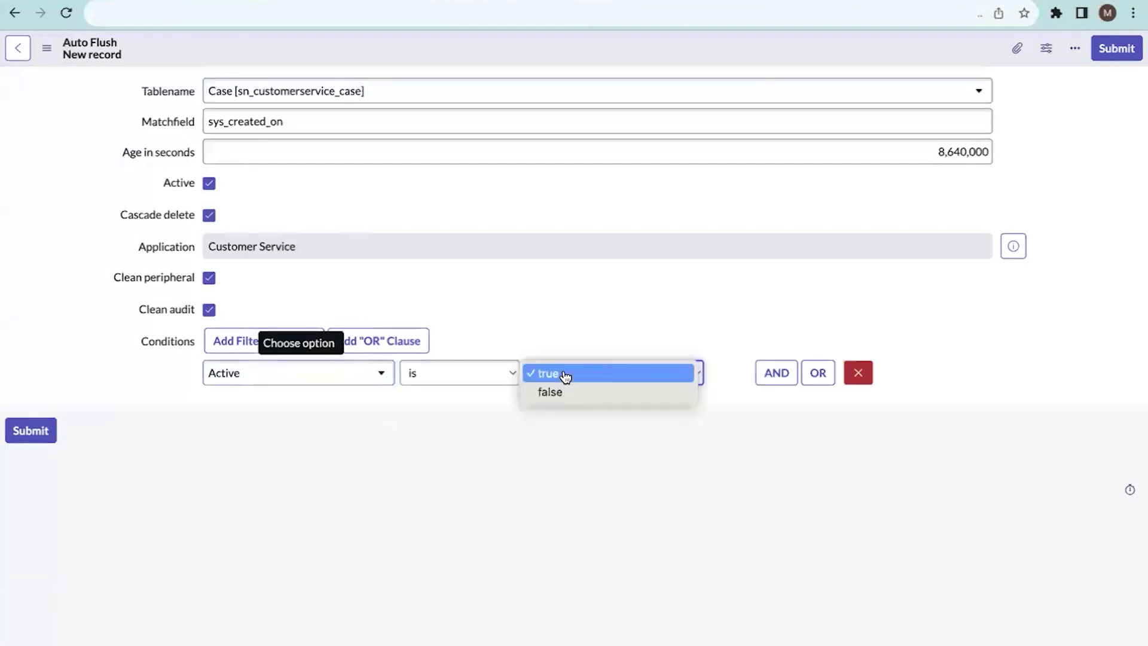
{"action": "left_click", "coordinate": [565, 392]}
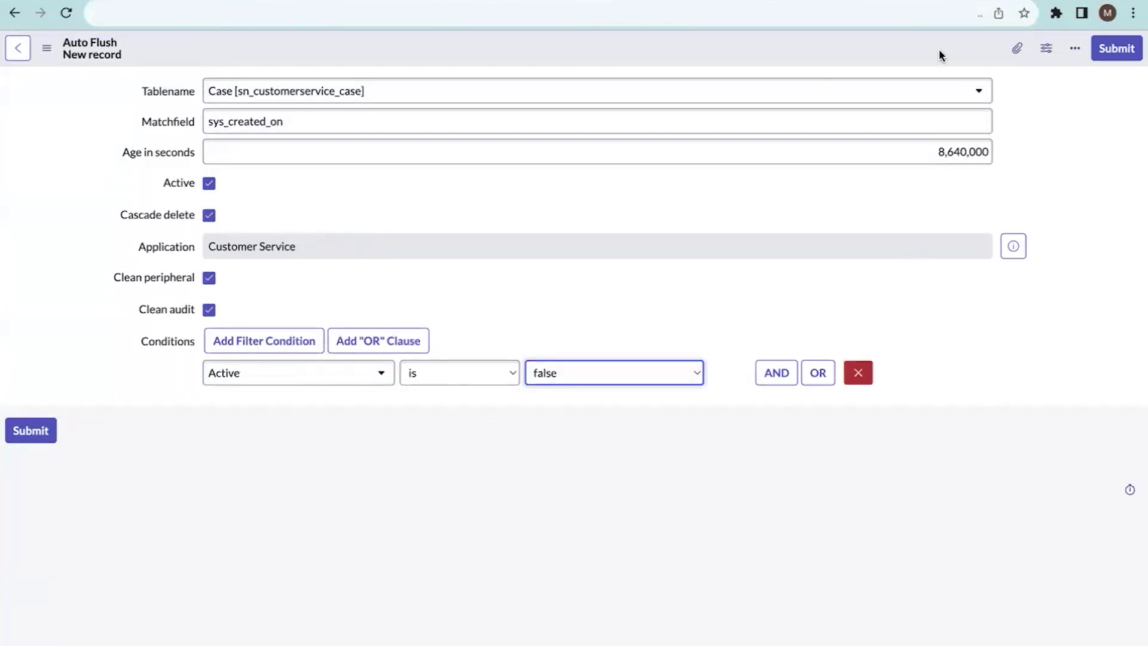
{"action": "right_click", "coordinate": [908, 45]}
{"action": "left_click", "coordinate": [920, 56]}
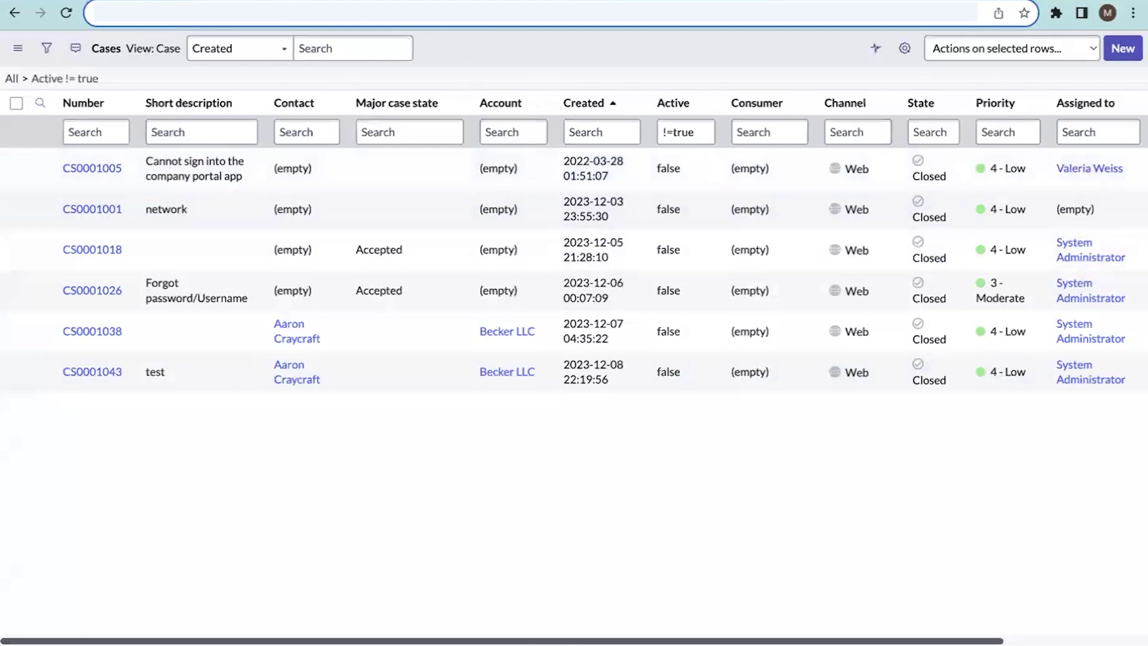
Return to the saved Auto Flush record
{"action": "key", "text": "Return"}
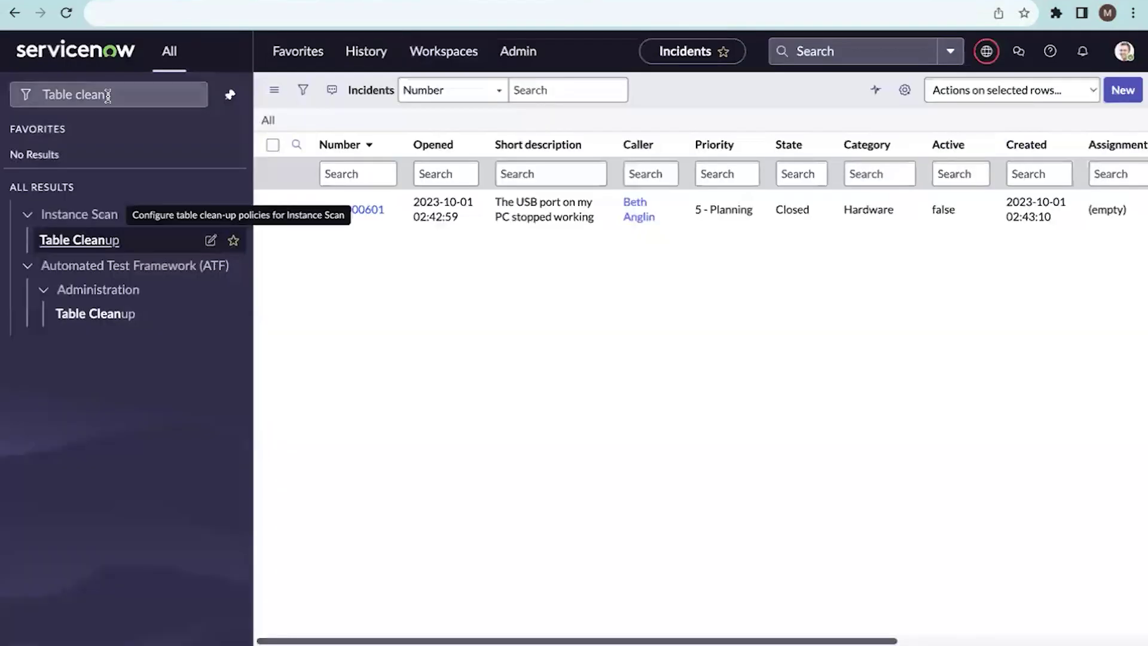
Open Scheduled Jobs from the navigator and search job names for 'Table cleaner'
{"action": "triple_click", "coordinate": [108, 96]}
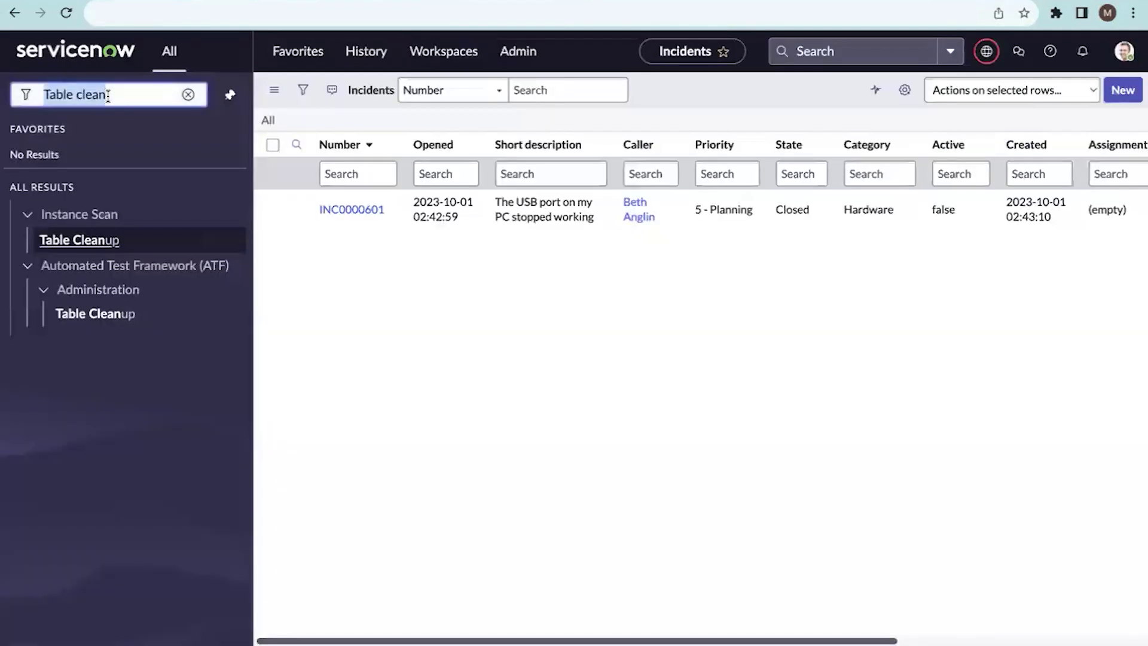
{"action": "key", "text": "BackSpace"}
{"action": "type", "text": "SC"}
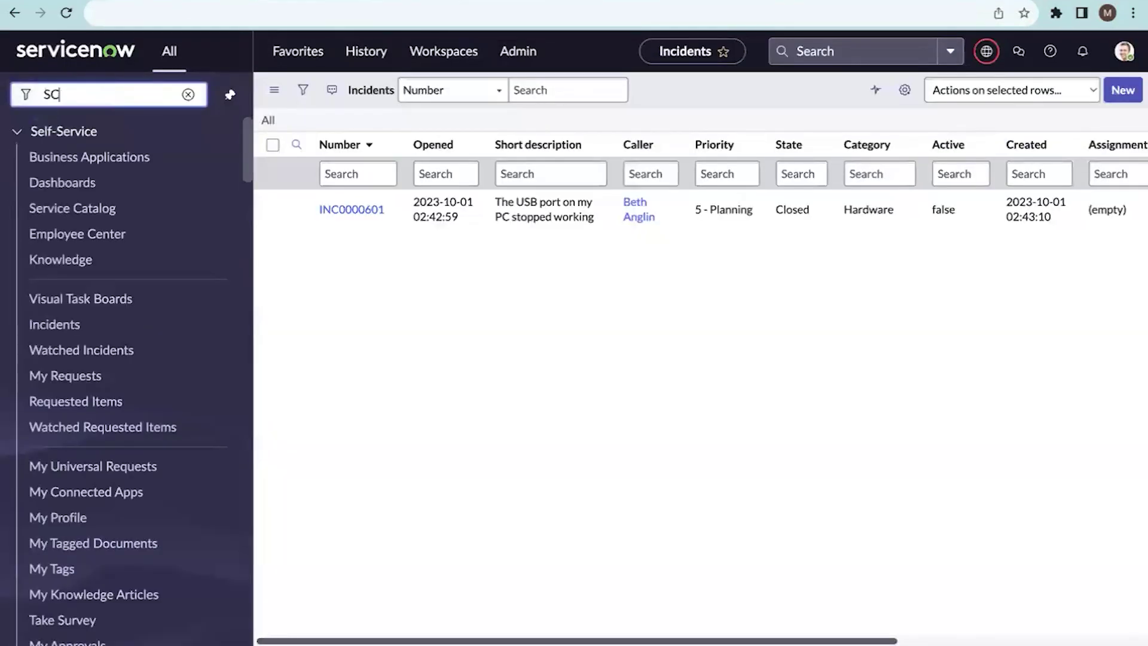
{"action": "type", "text": "heduled jo"}
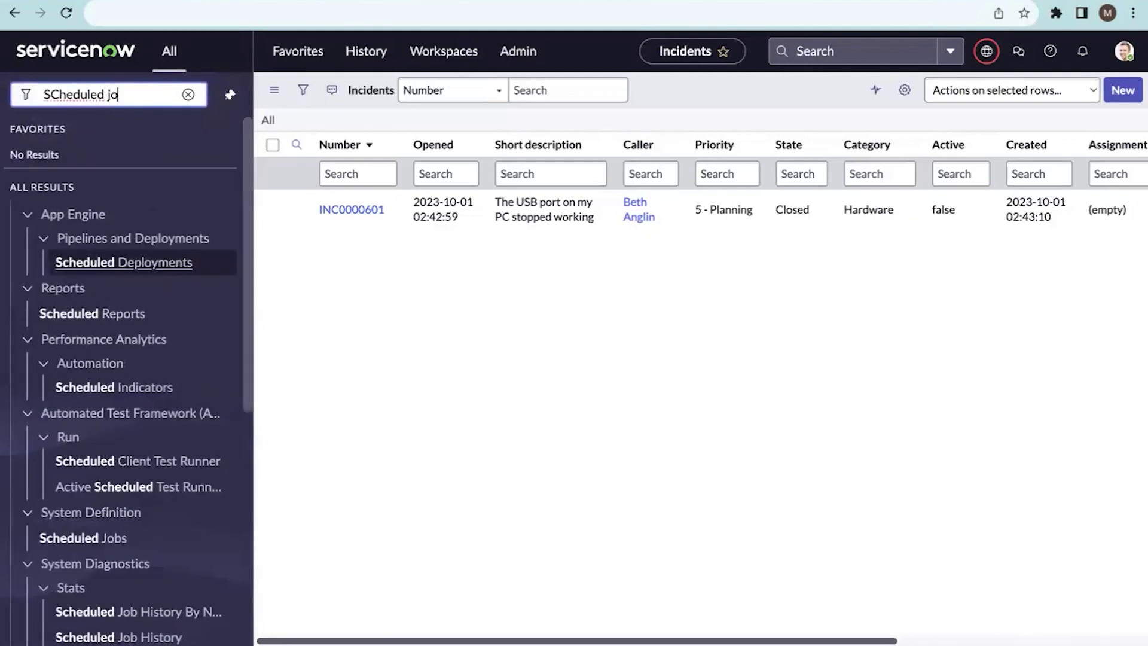
{"action": "type", "text": "b"}
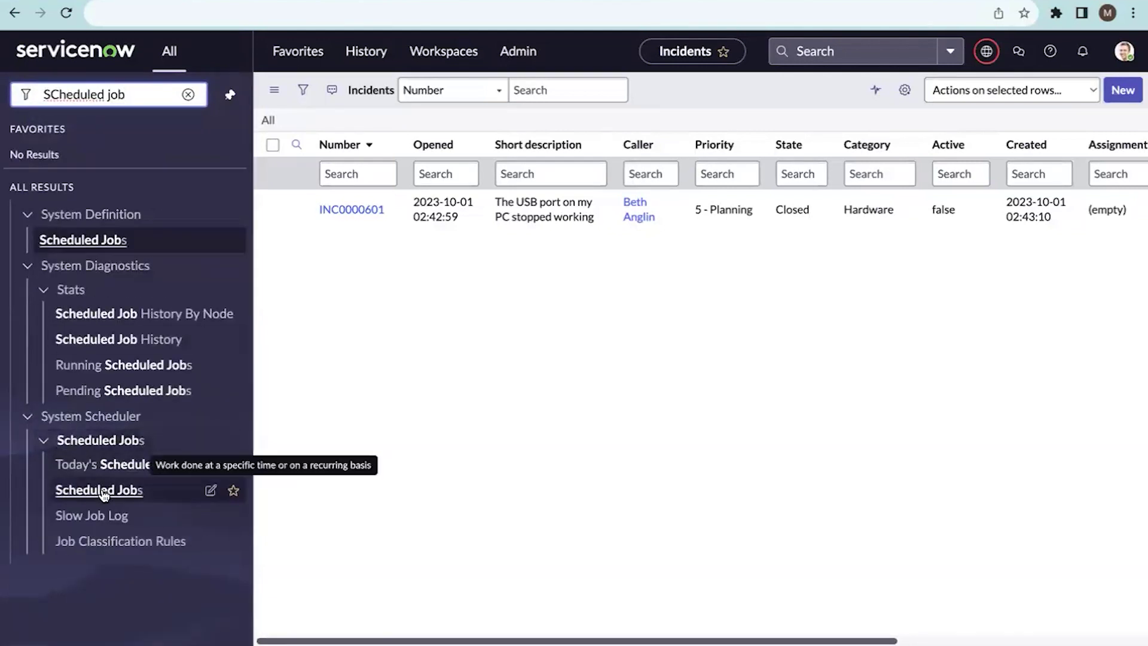
{"action": "left_click", "coordinate": [99, 490]}
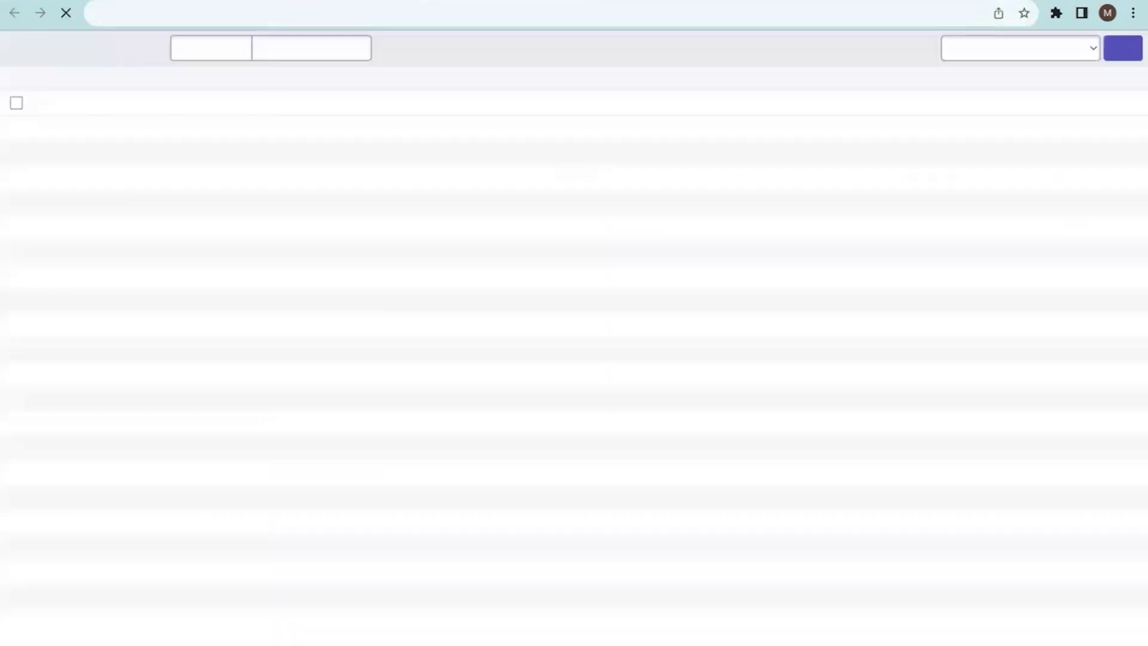
{"action": "left_click", "coordinate": [139, 131]}
{"action": "type", "text": "T"}
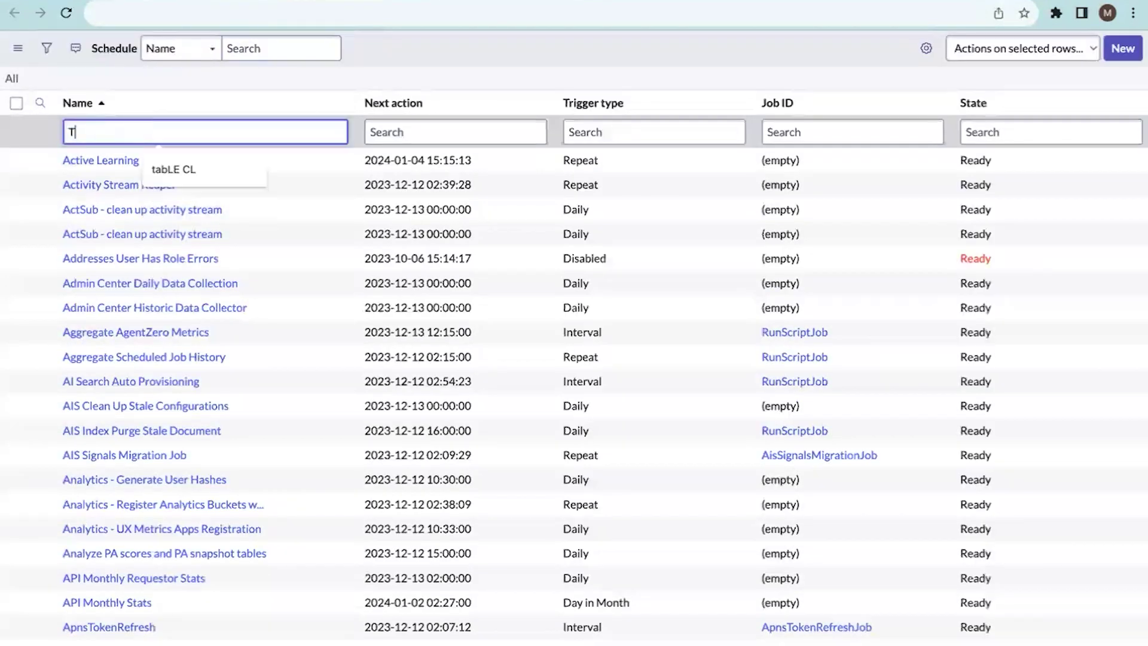
{"action": "type", "text": "able cleaner"}
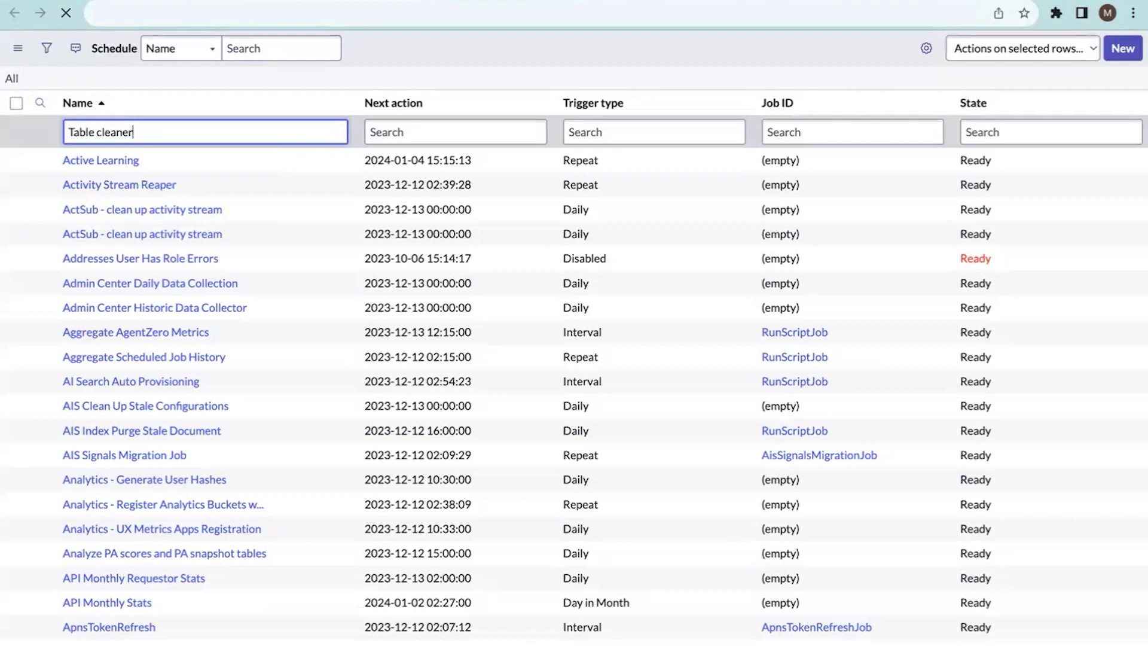
Filter to the Table Cleaner job and reload repeatedly to watch its next run time
{"action": "key", "text": "Return"}
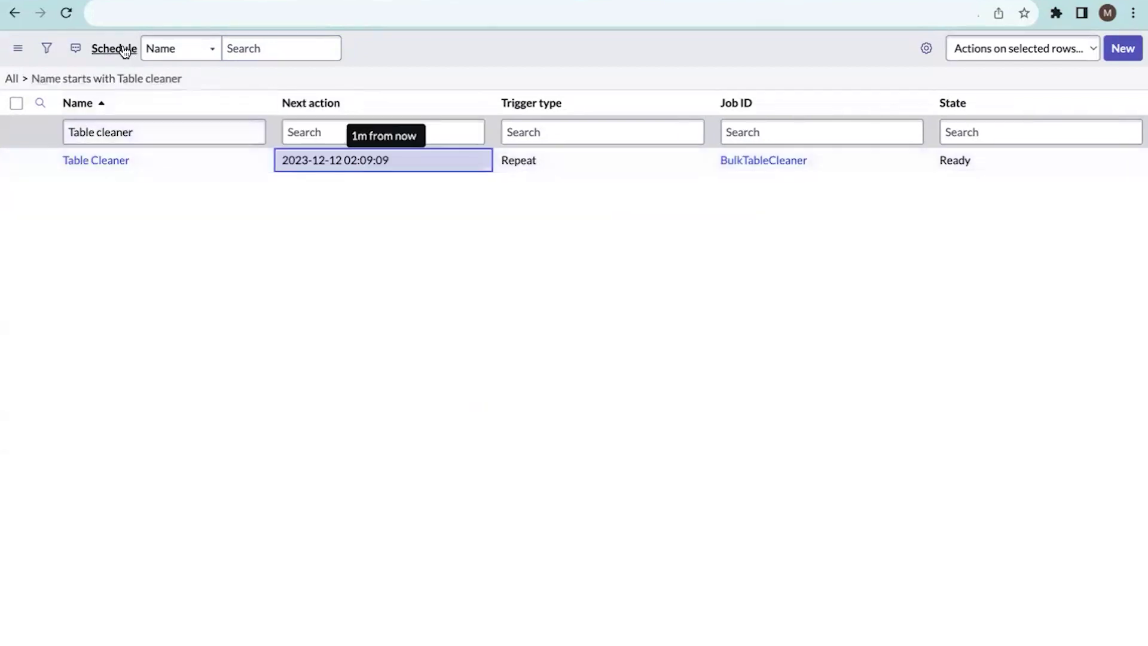
{"action": "left_click", "coordinate": [66, 12]}
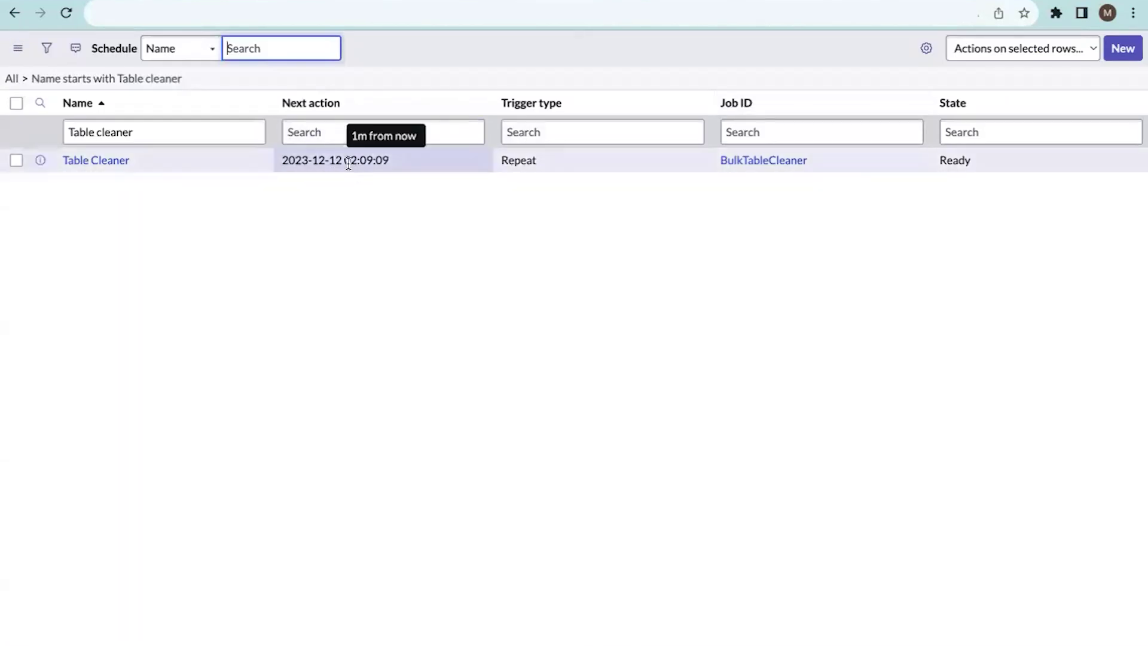
{"action": "left_click", "coordinate": [63, 15]}
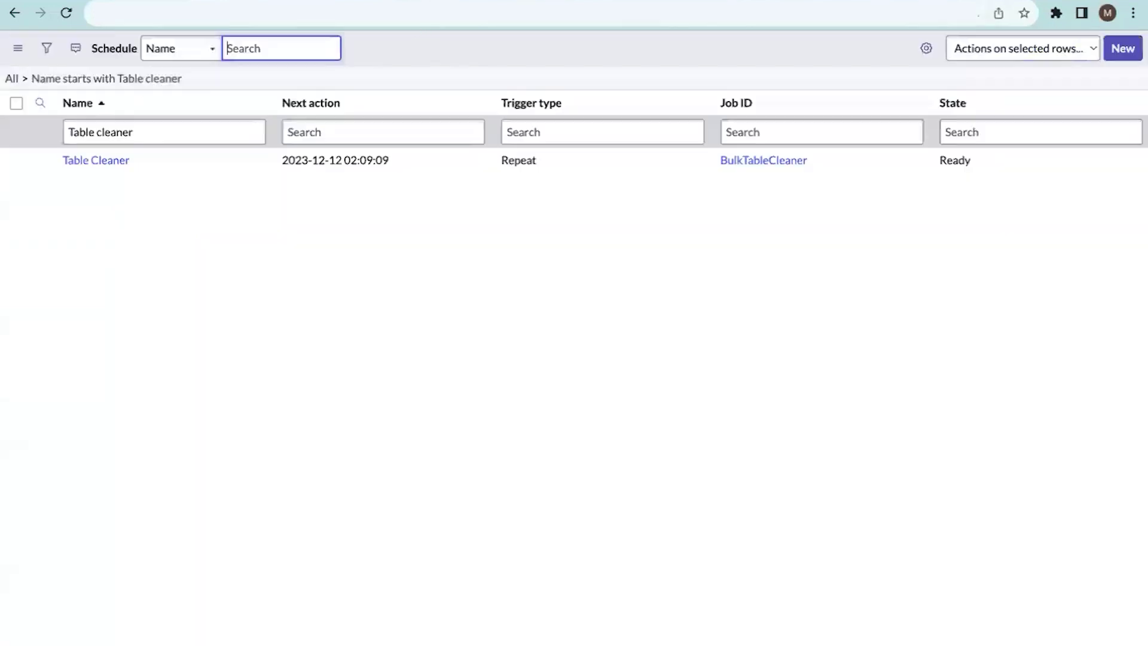
{"action": "mouse_move", "coordinate": [320, 162]}
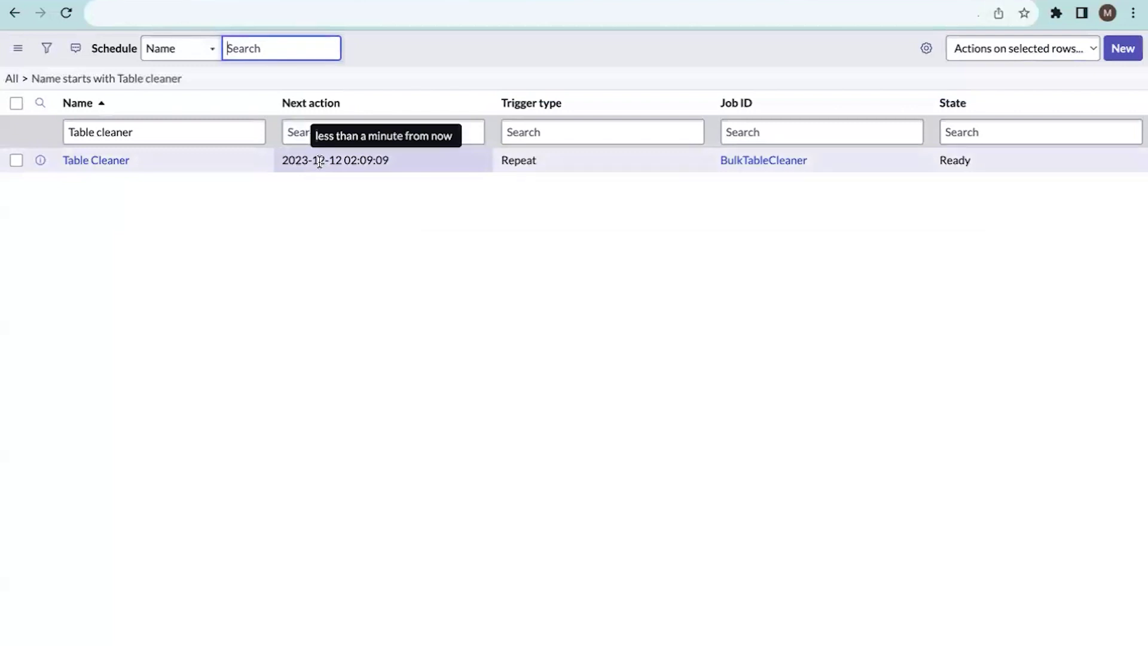
{"action": "left_click", "coordinate": [66, 12]}
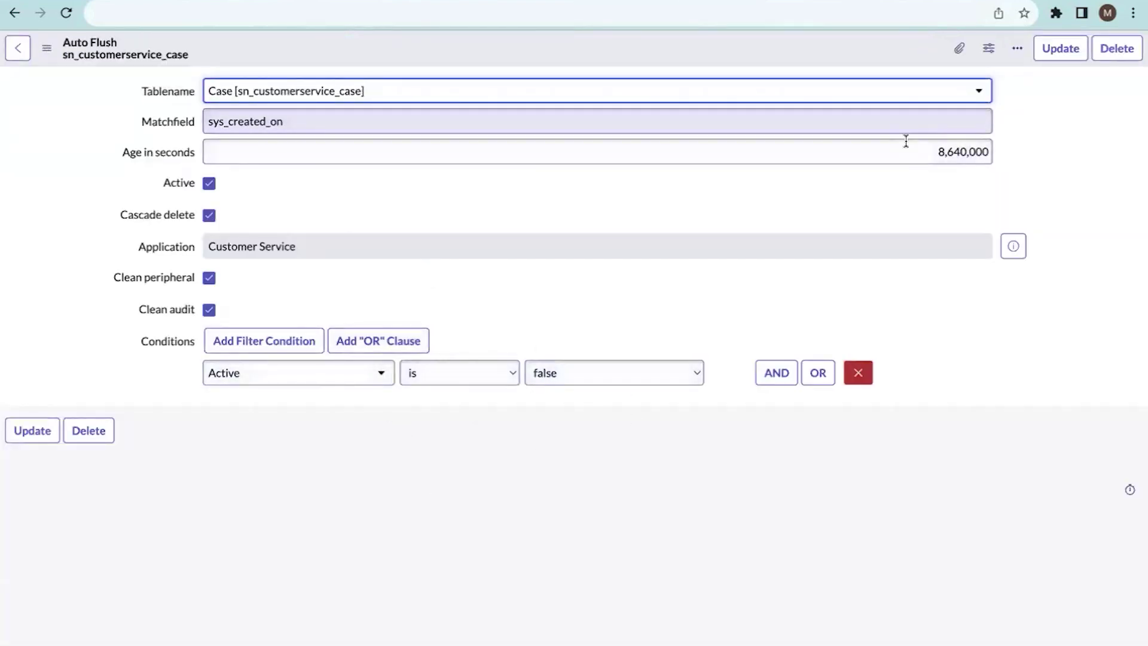
Check the Age in seconds value, then reload until the next action shows 03:09:53
{"action": "left_click", "coordinate": [975, 151]}
{"action": "double_click", "coordinate": [974, 151]}
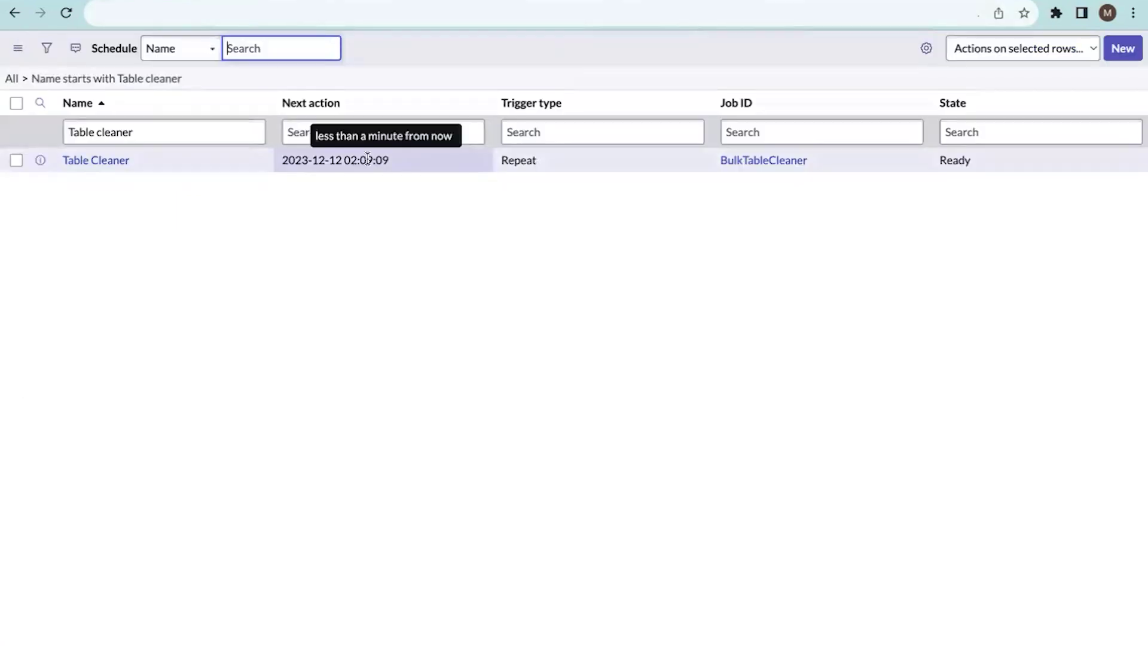
{"action": "left_click", "coordinate": [66, 13]}
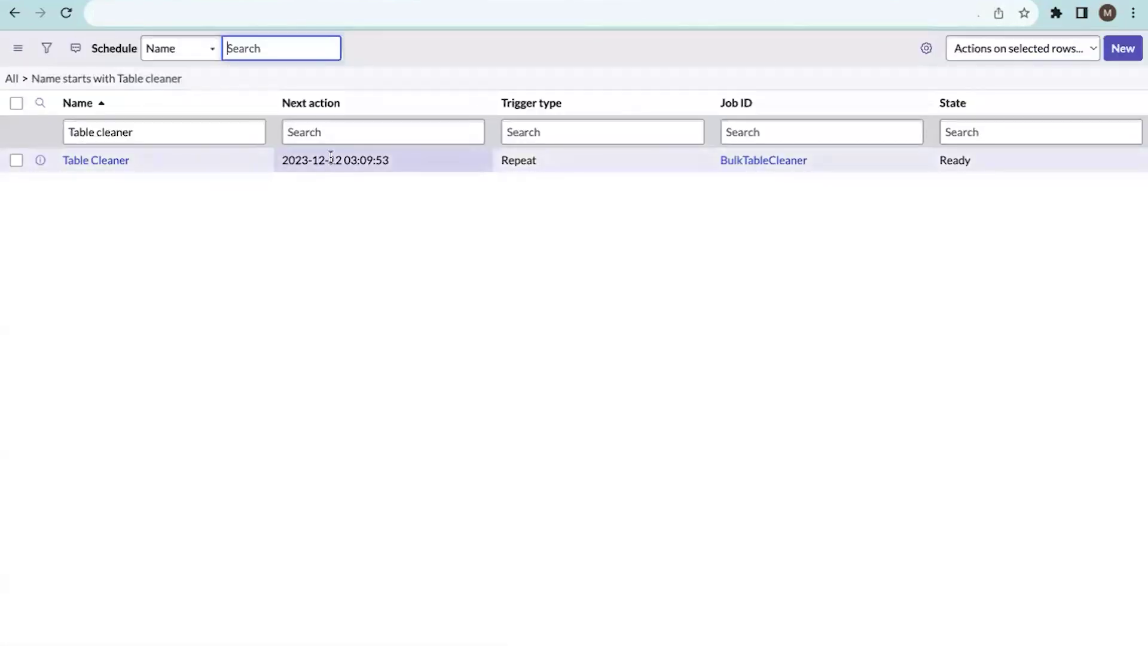
{"action": "mouse_move", "coordinate": [331, 157]}
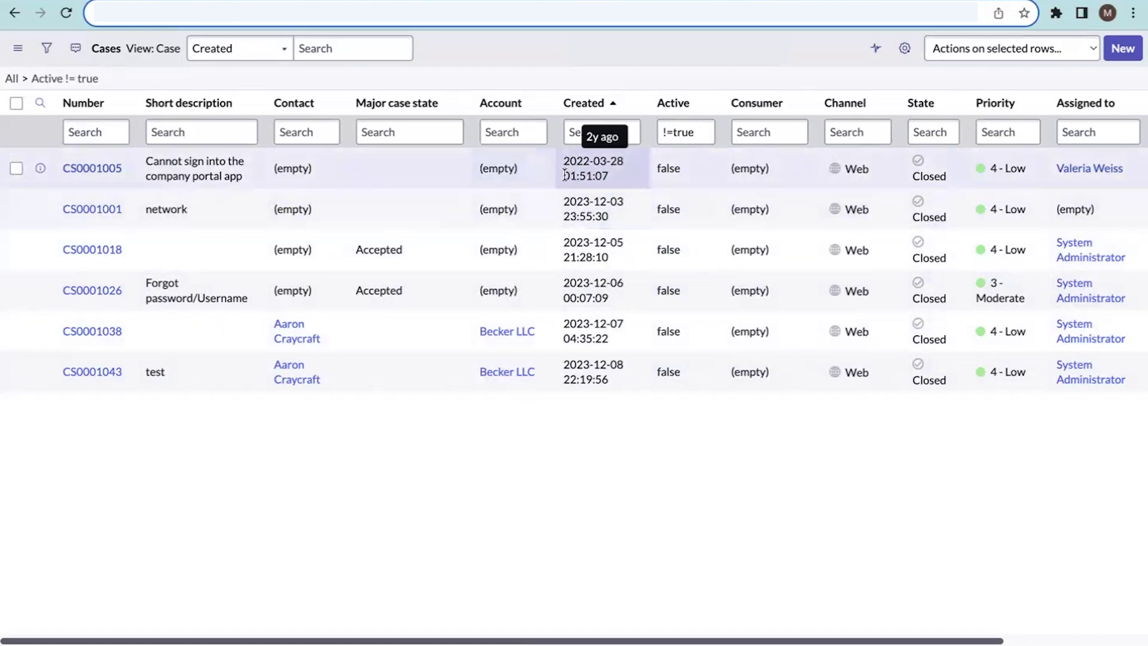
Reload the inactive Cases list and confirm CS0001005 from 2022-03-28 is gone
{"action": "left_click", "coordinate": [66, 13]}
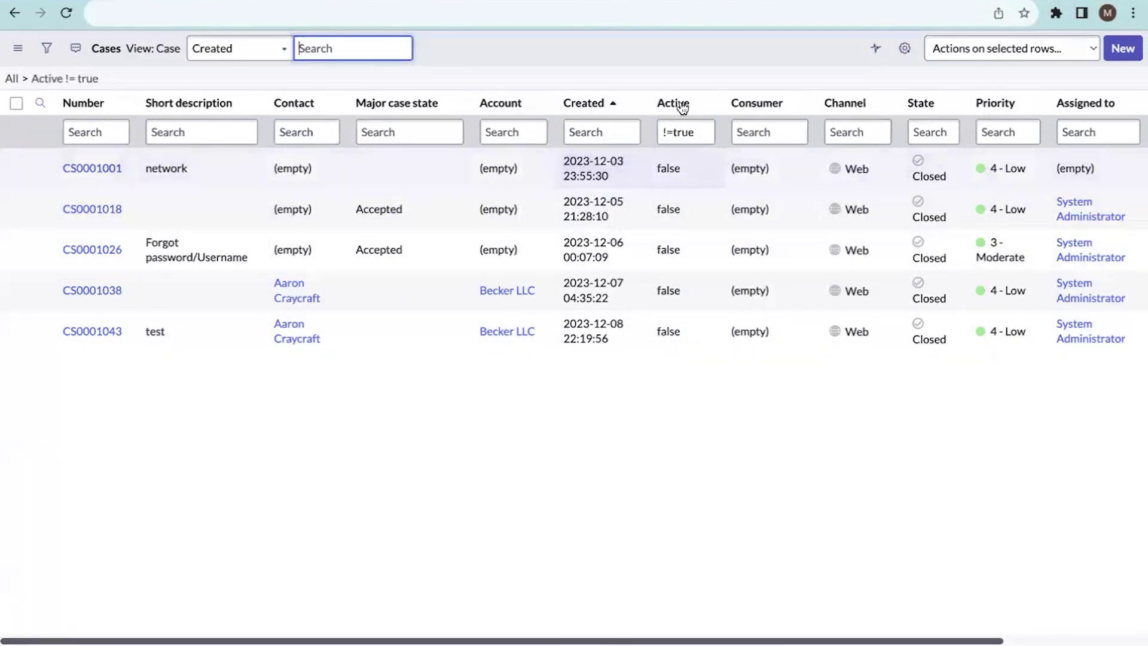
{"action": "mouse_move", "coordinate": [581, 174]}
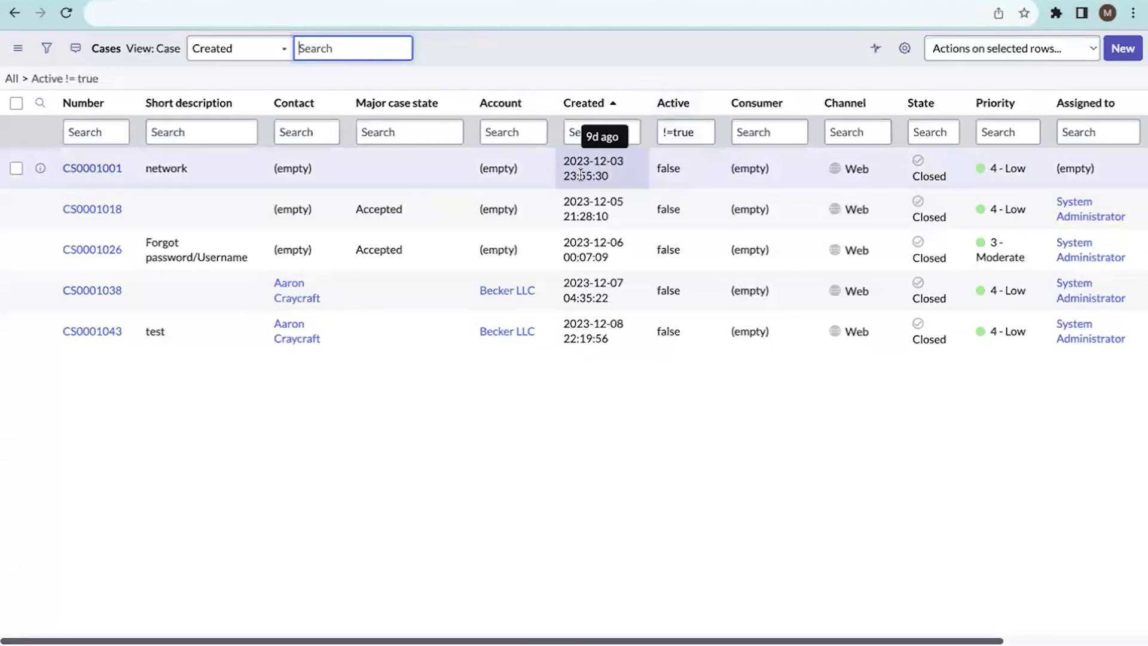